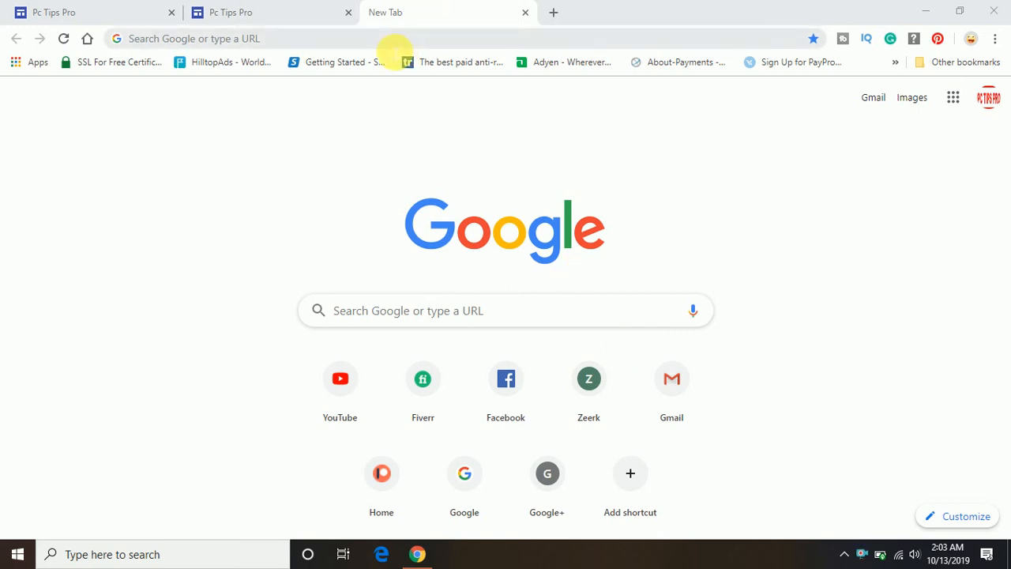
- Search for 'google forms' and open the 'Google Forms: Free Online Surveys for Personal Use' result
{"action": "left_click", "coordinate": [395, 47]}
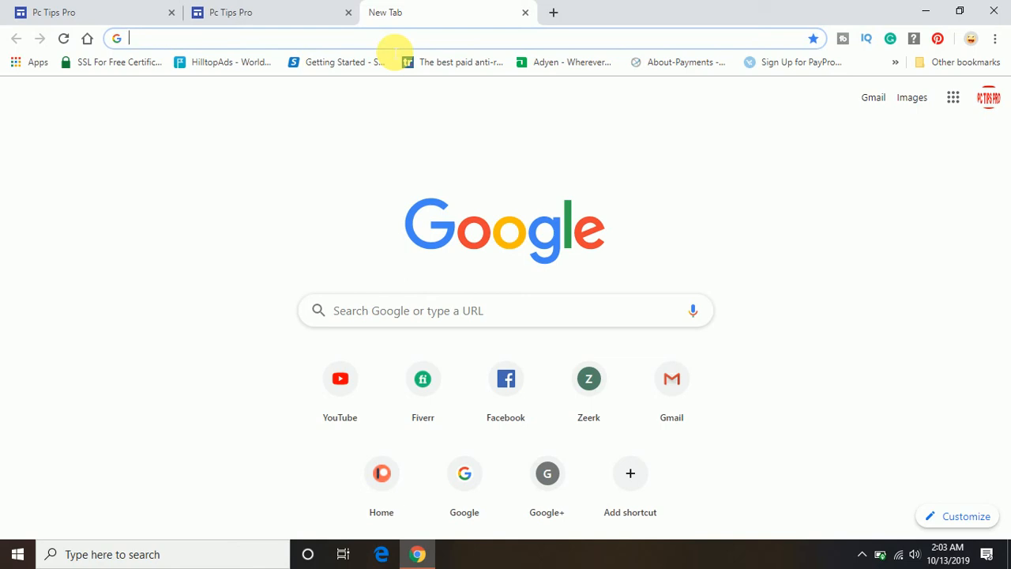
{"action": "type", "text": "google "}
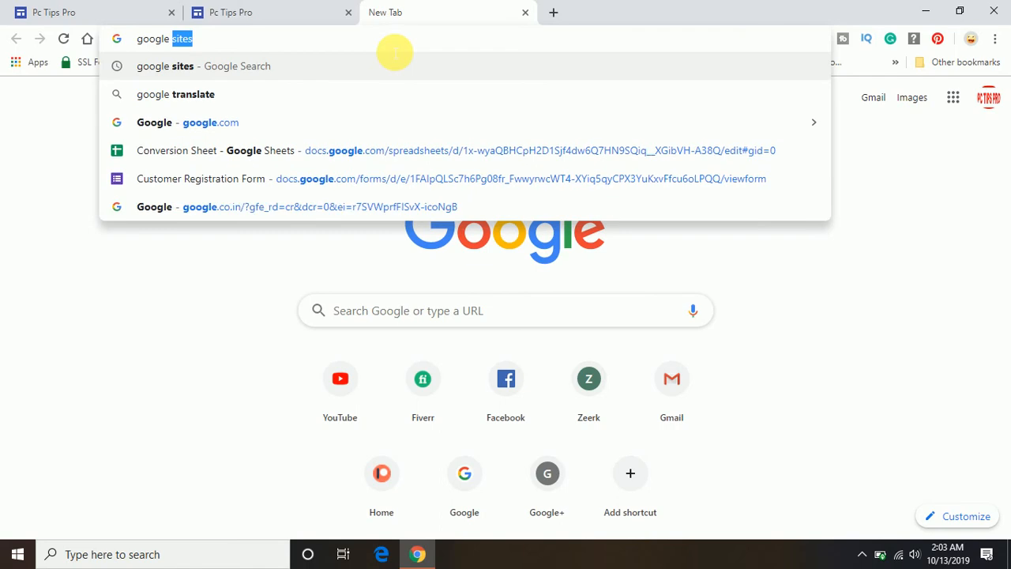
{"action": "type", "text": "form"}
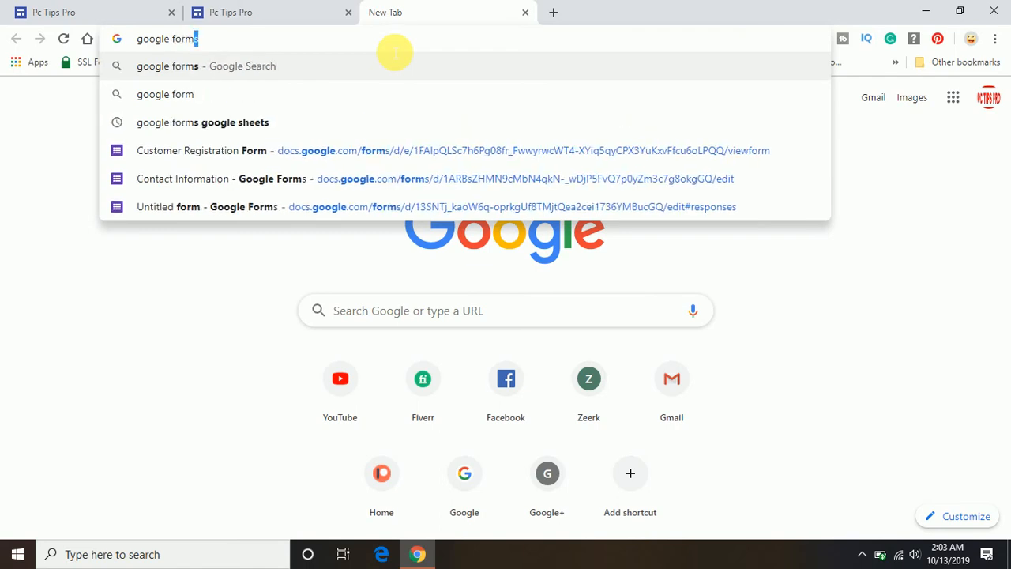
{"action": "type", "text": "s"}
{"action": "key", "text": "Return"}
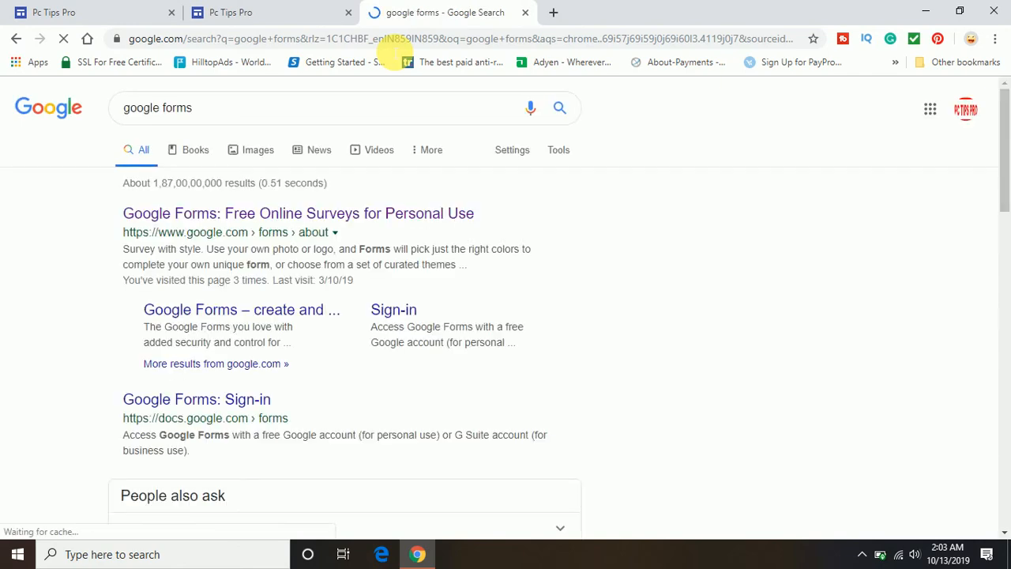
{"action": "left_click", "coordinate": [345, 218]}
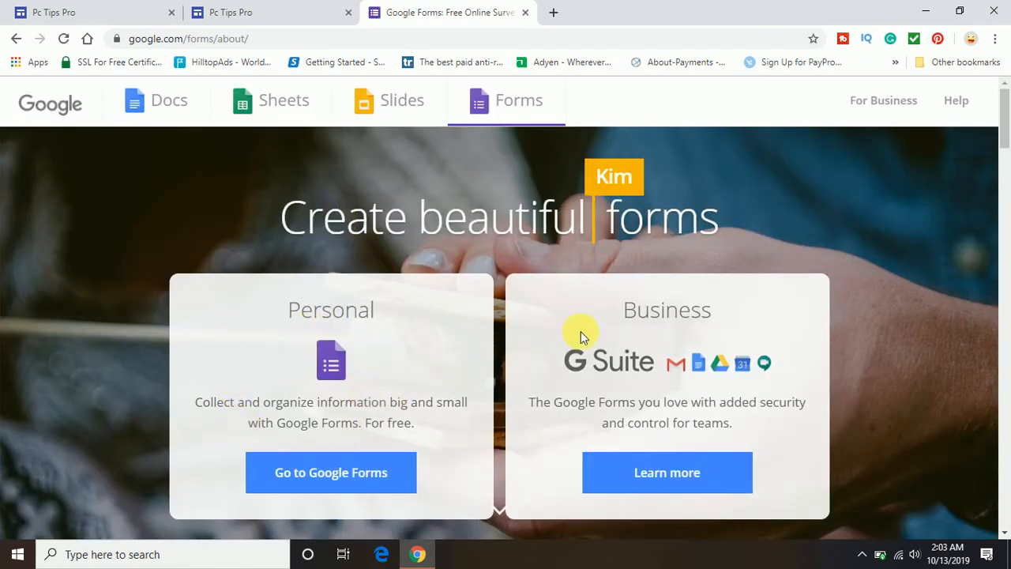
- Go to Google Forms and start a Blank form
{"action": "left_click", "coordinate": [300, 474]}
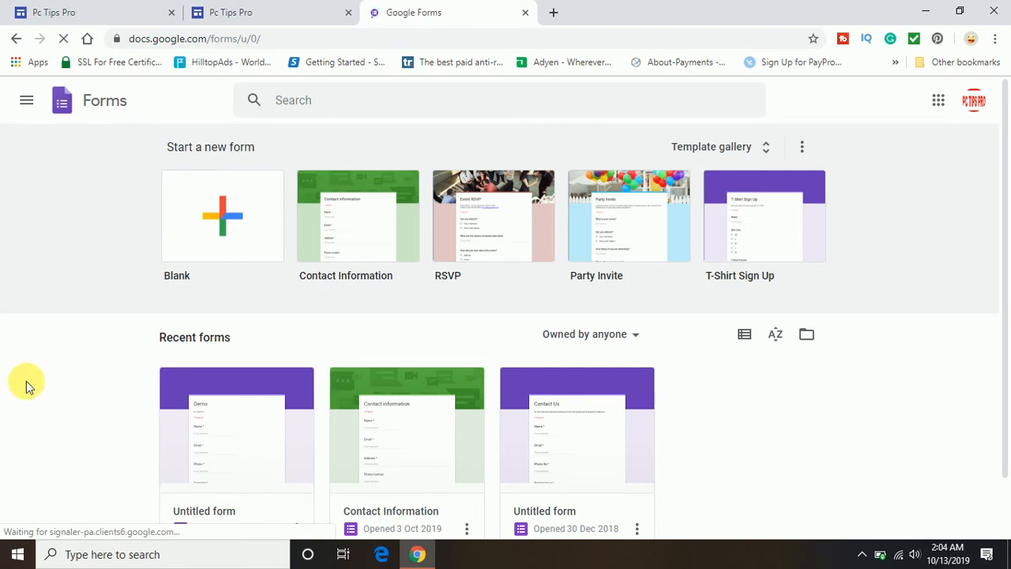
{"action": "left_click", "coordinate": [221, 225]}
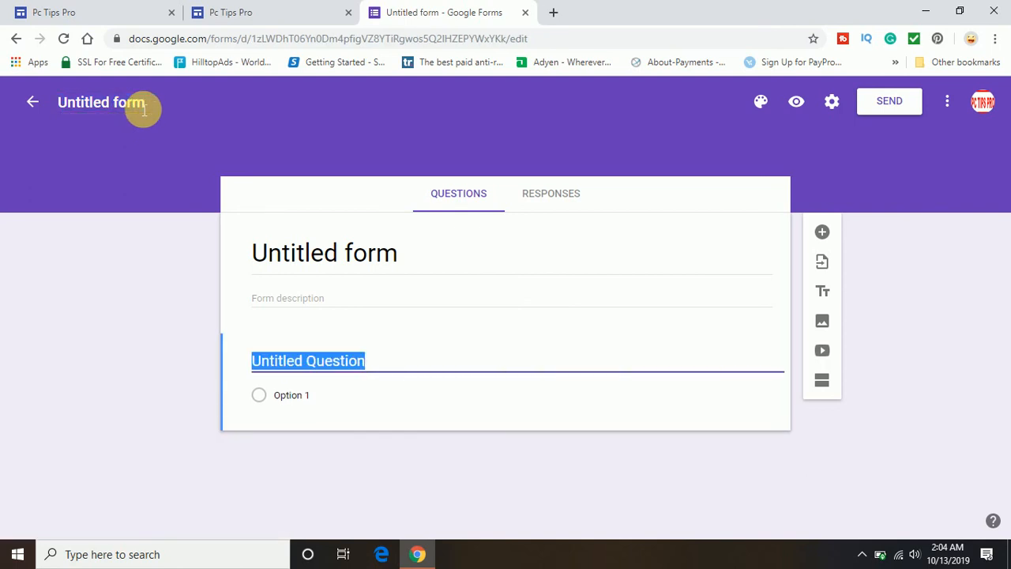
- Rename 'Untitled form' to 'Pc Tips Pro', leaving the description empty
{"action": "left_click", "coordinate": [143, 111]}
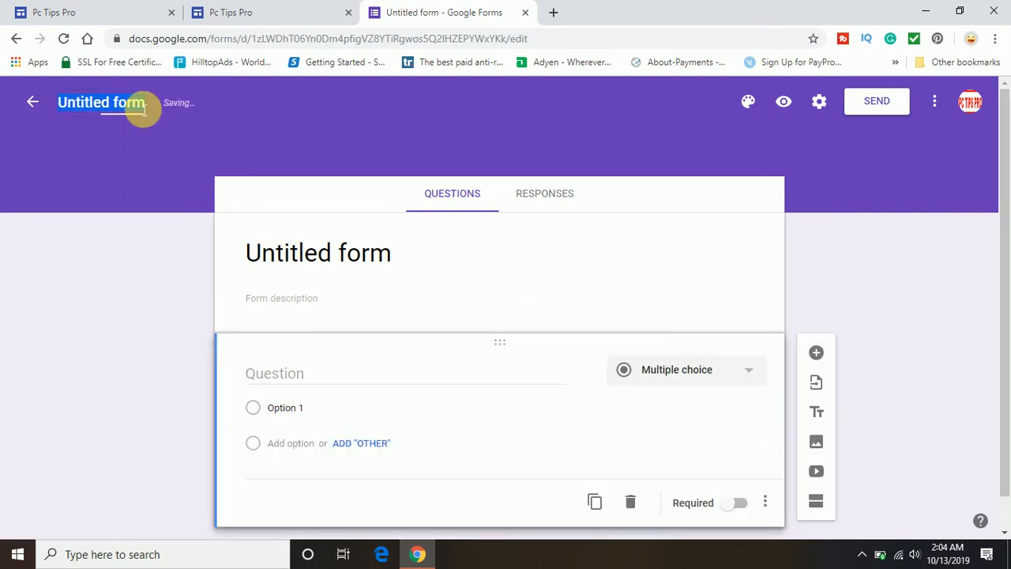
{"action": "type", "text": "P"}
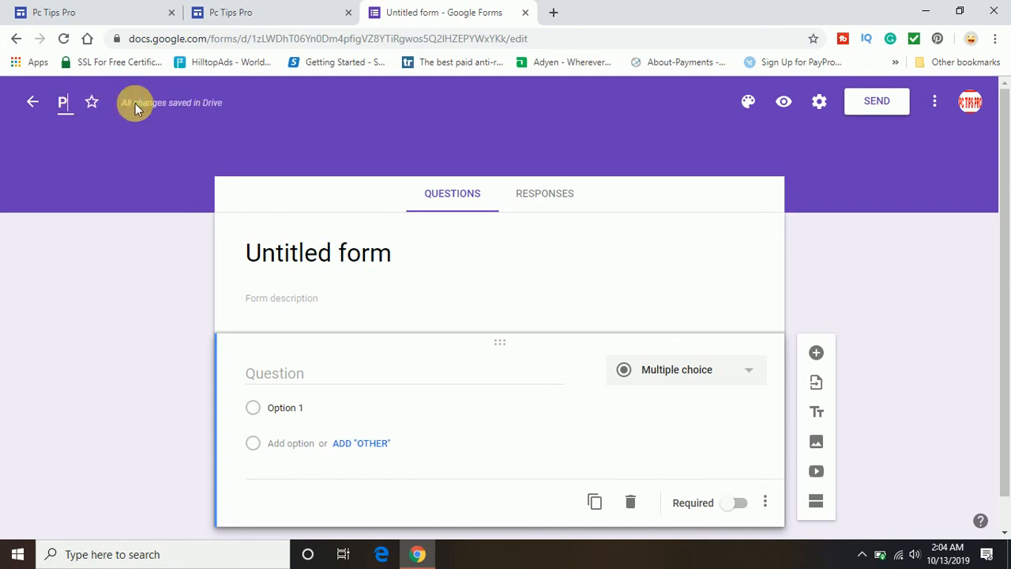
{"action": "type", "text": "c Tips Pro"}
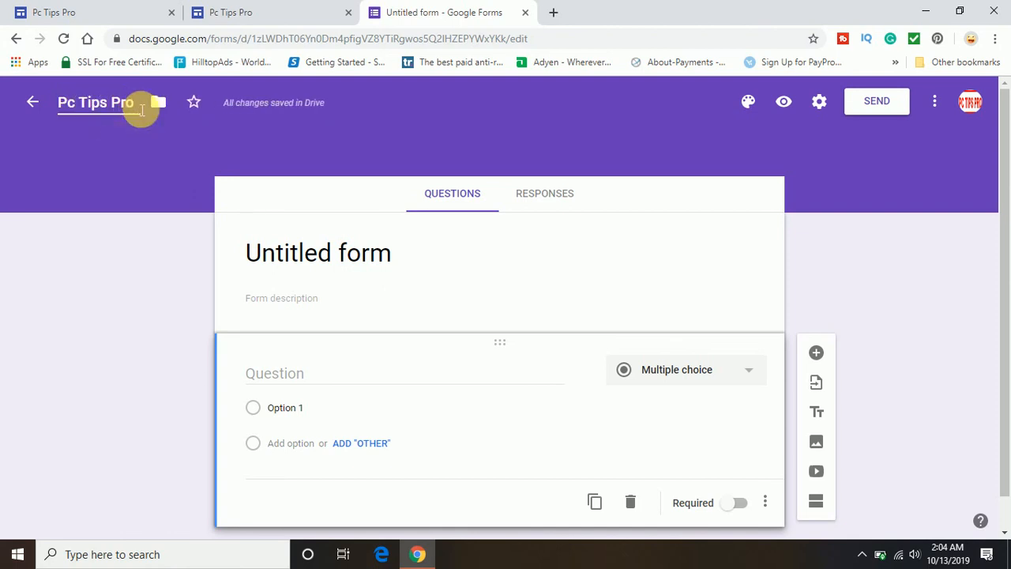
{"action": "left_click", "coordinate": [359, 251]}
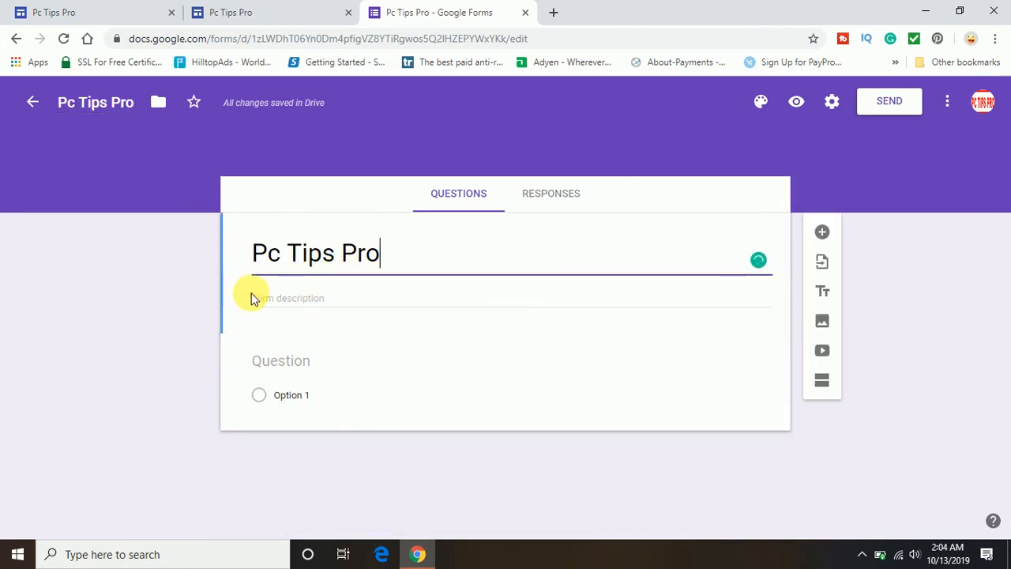
{"action": "left_click", "coordinate": [284, 304]}
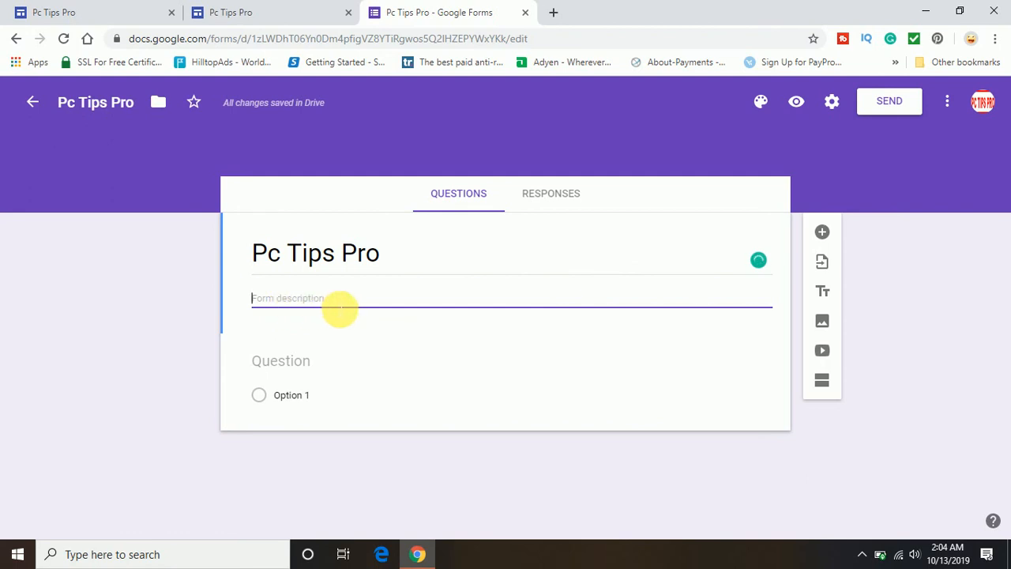
{"action": "left_click", "coordinate": [153, 311]}
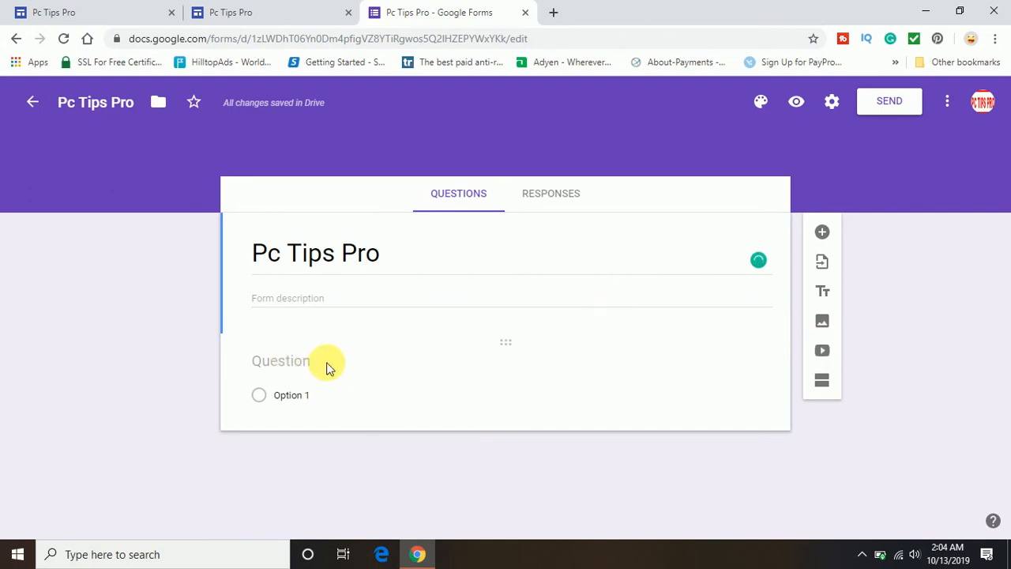
- Title the first question 'Name' and choose Short answer as its type
{"action": "left_click", "coordinate": [275, 357]}
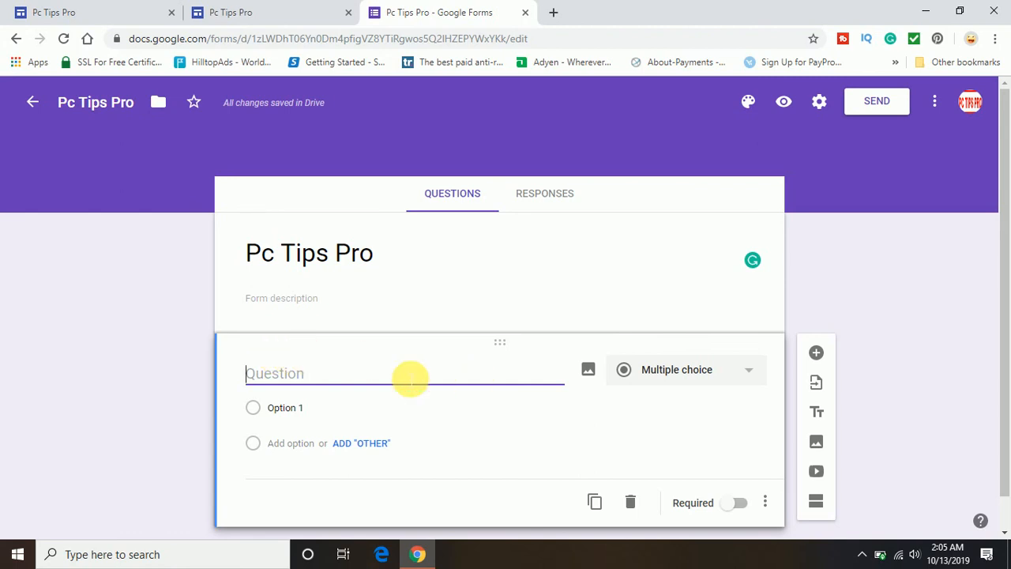
{"action": "type", "text": "Name"}
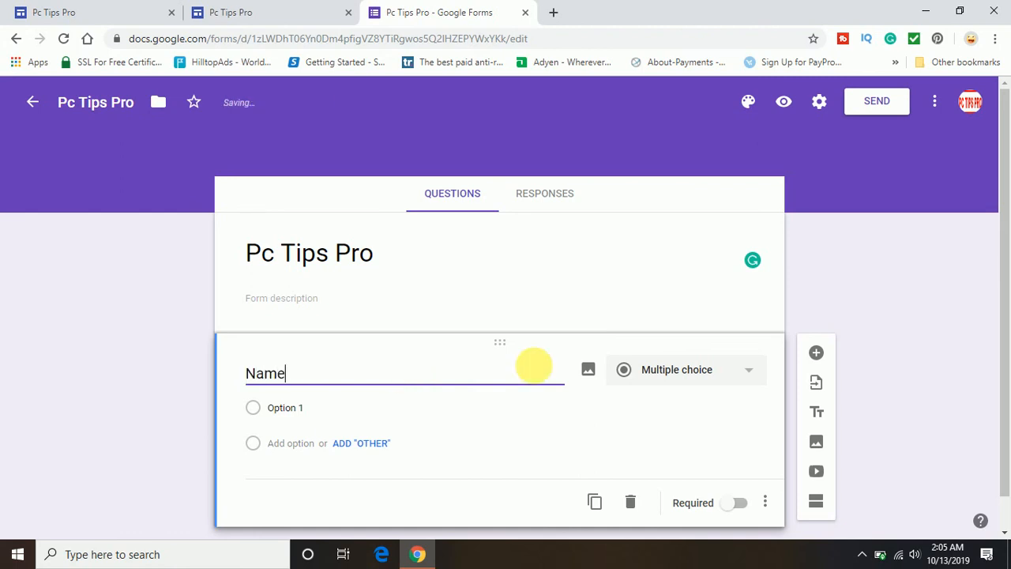
{"action": "left_click", "coordinate": [690, 371]}
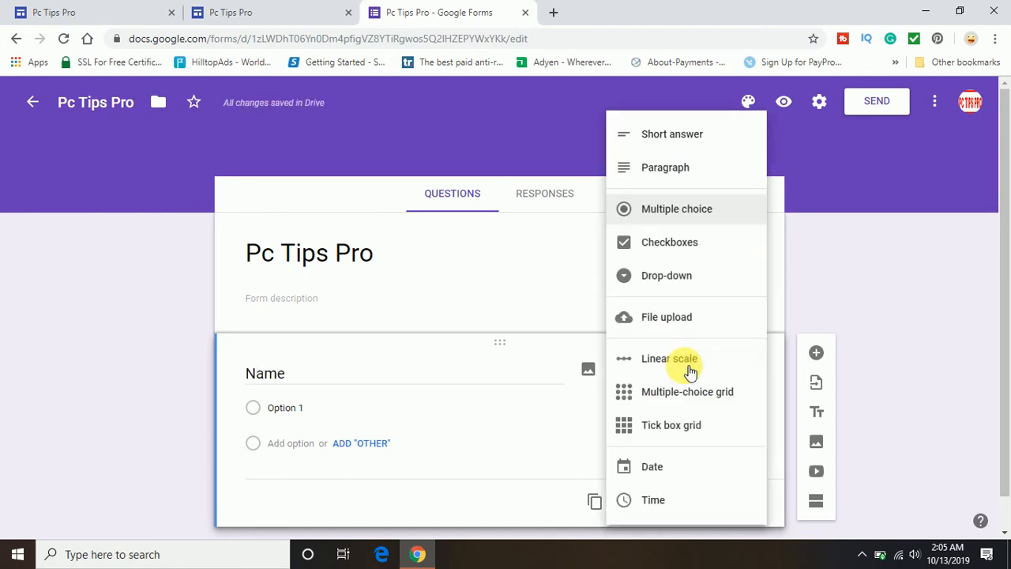
{"action": "left_click", "coordinate": [692, 141]}
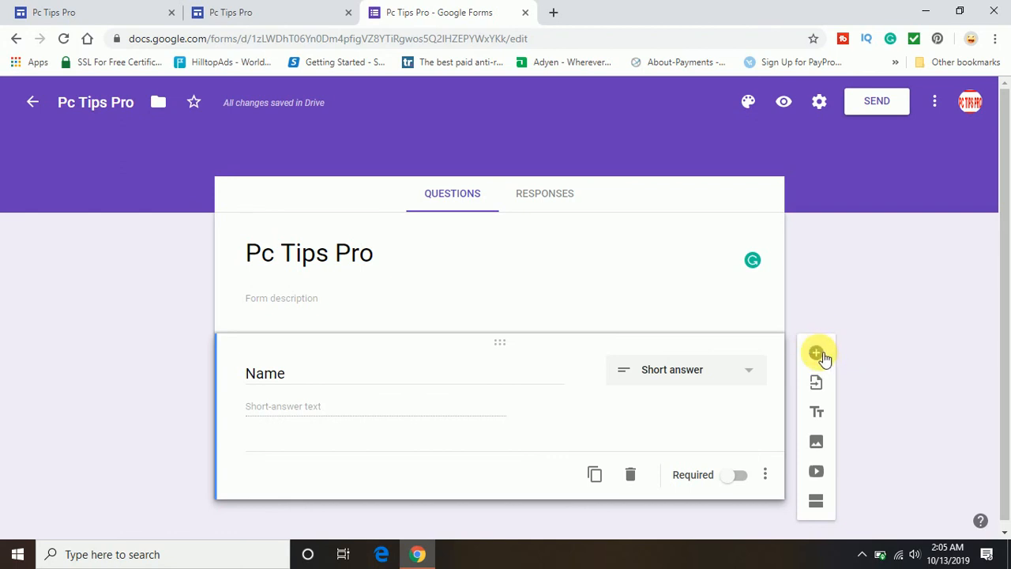
- Add an 'Email' question below Name and mark it Required
{"action": "left_click", "coordinate": [818, 355]}
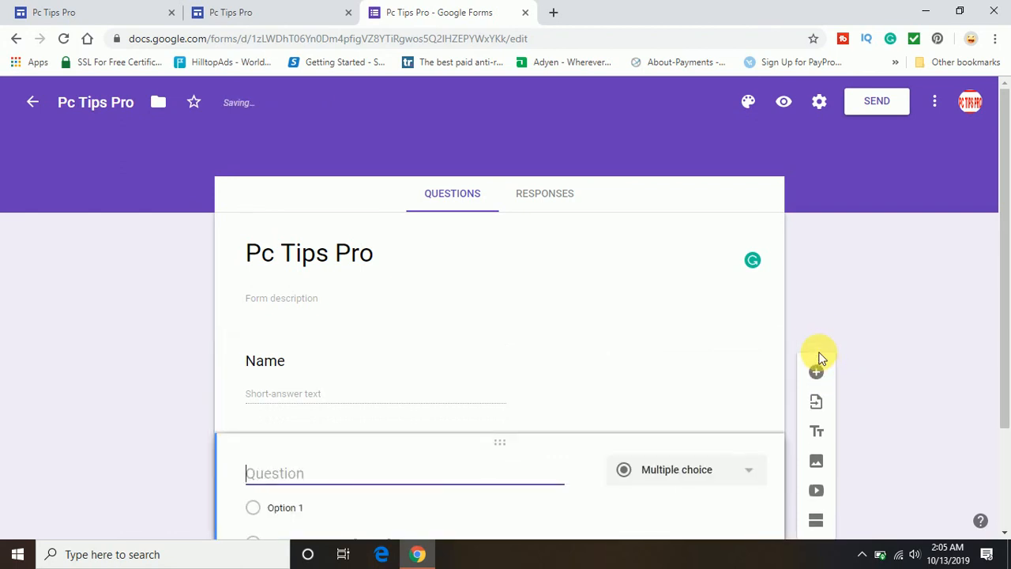
{"action": "left_click_drag", "start_coordinate": [1002, 226], "coordinate": [1005, 333]}
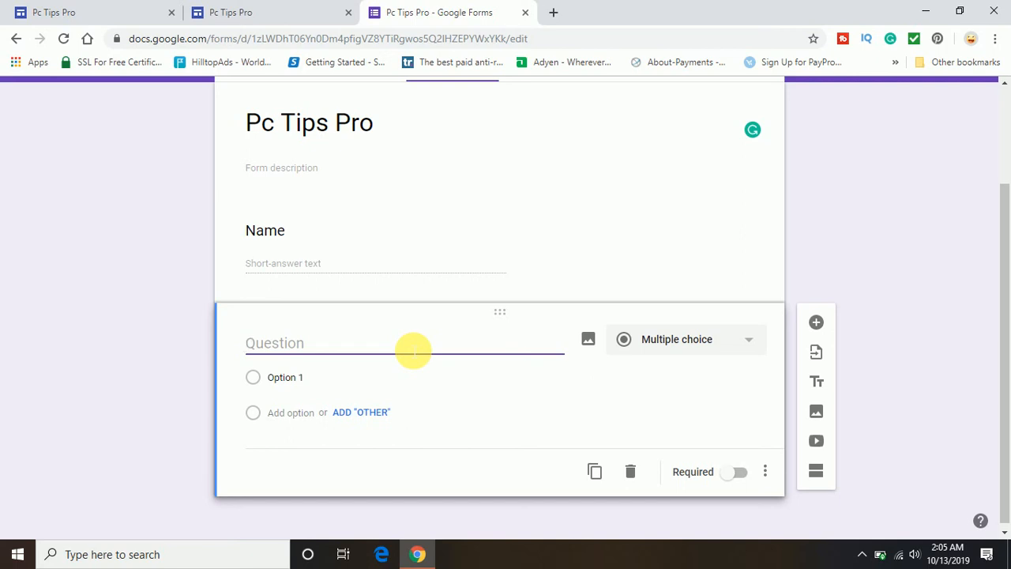
{"action": "type", "text": "Email"}
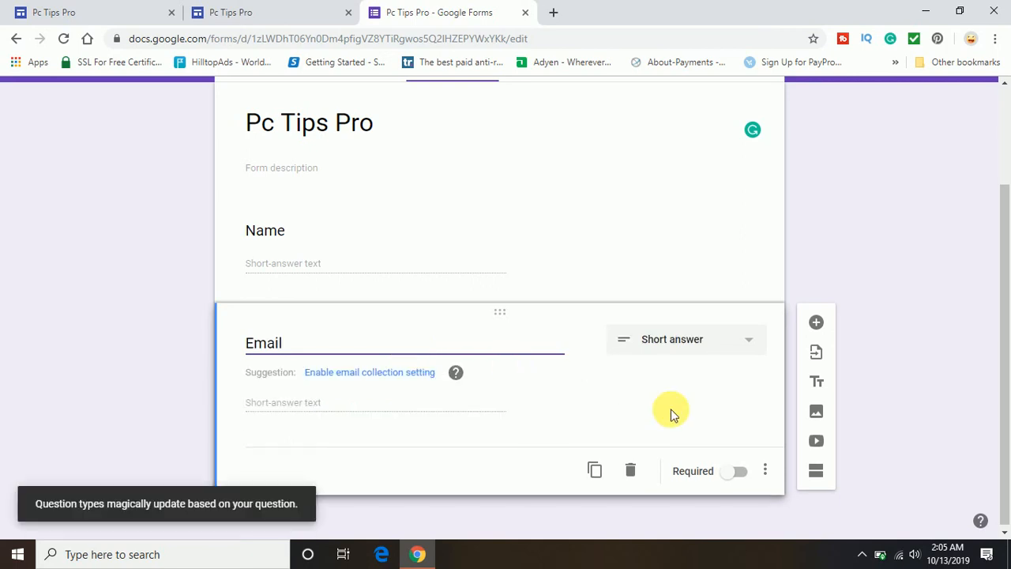
{"action": "left_click", "coordinate": [736, 471]}
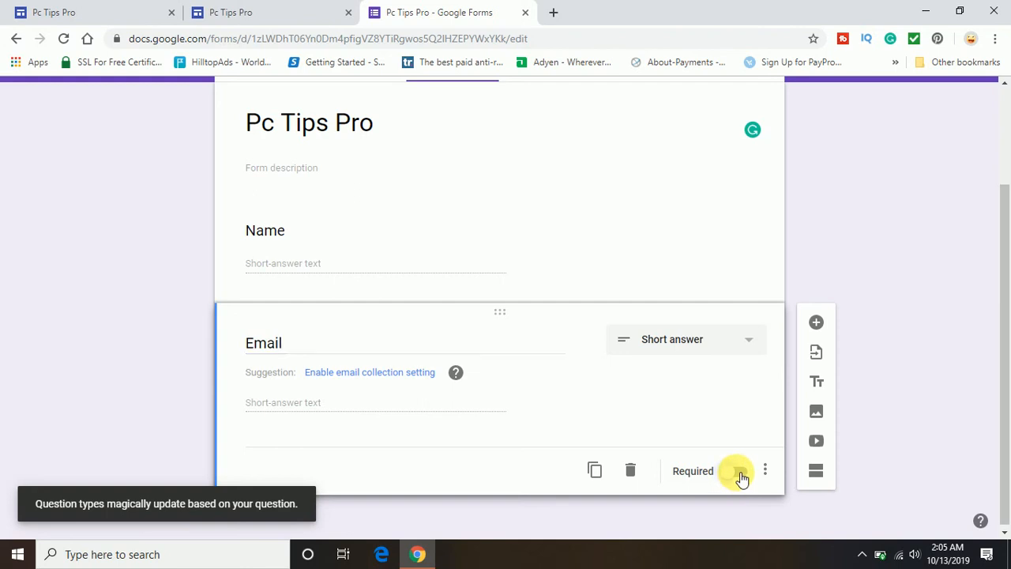
{"action": "left_click", "coordinate": [741, 474]}
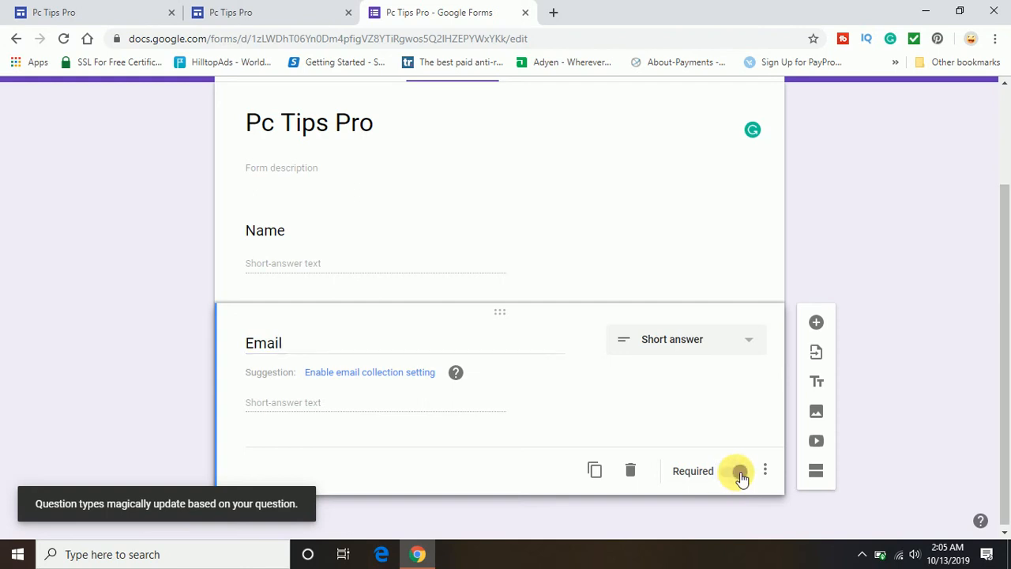
- Mark the Name question Required and set Email to Short answer
{"action": "left_click", "coordinate": [587, 260]}
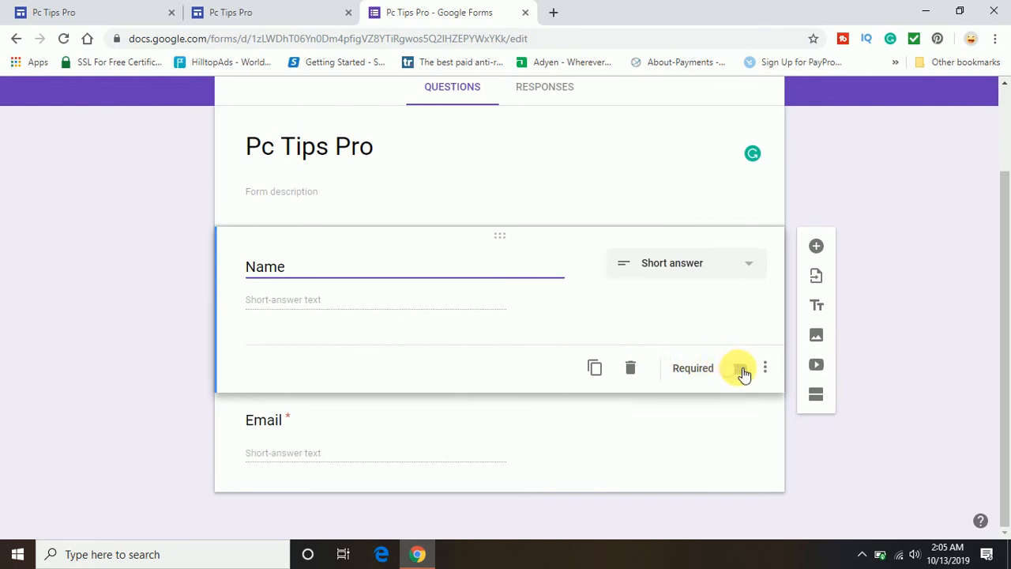
{"action": "left_click", "coordinate": [742, 370]}
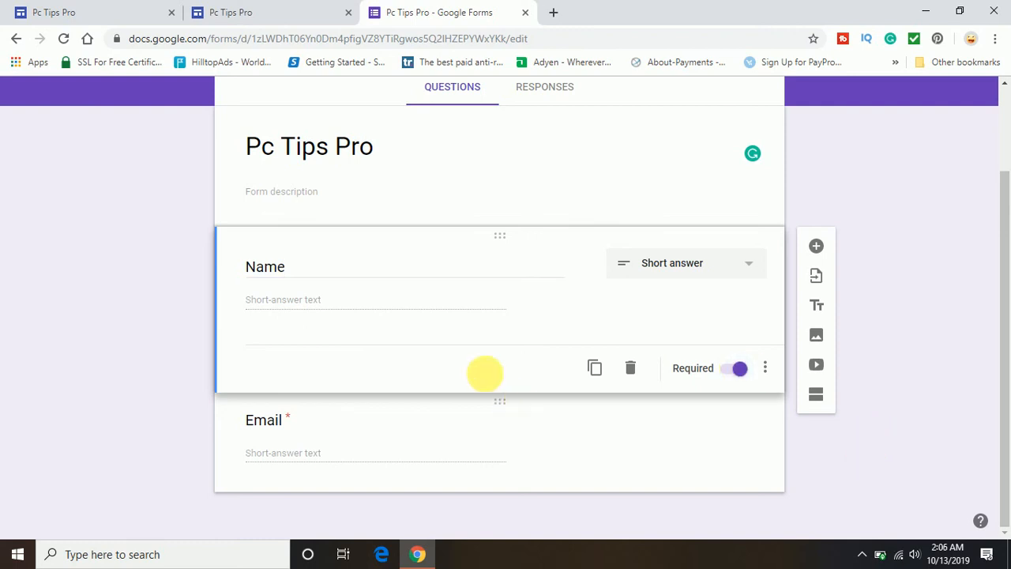
{"action": "left_click", "coordinate": [549, 476]}
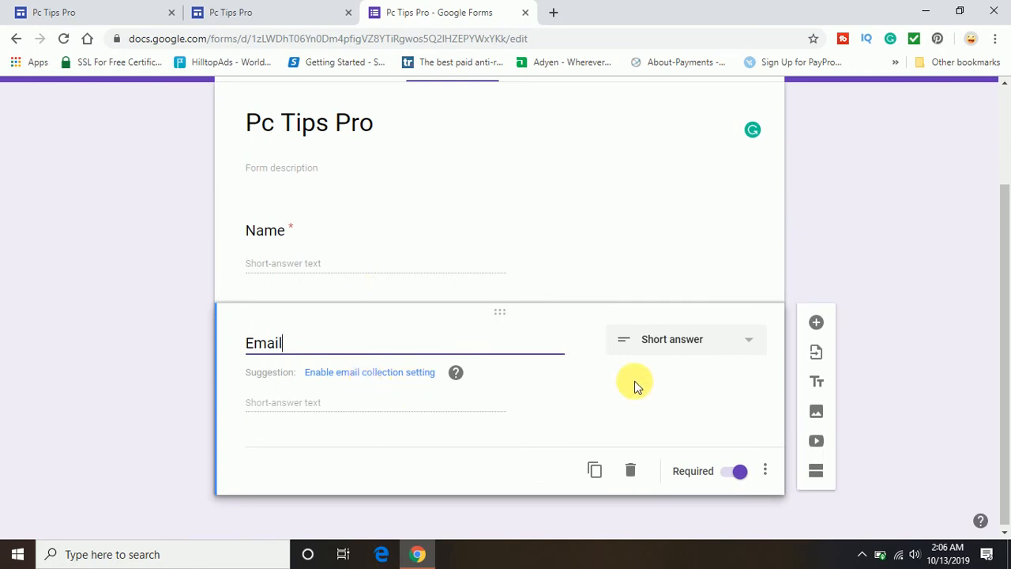
{"action": "left_click", "coordinate": [685, 351]}
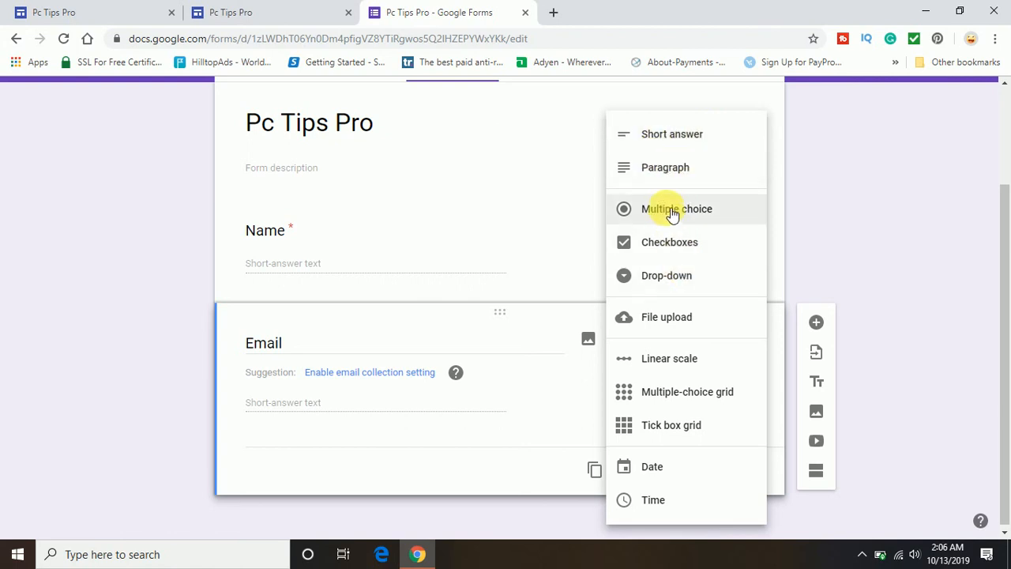
{"action": "left_click", "coordinate": [837, 236]}
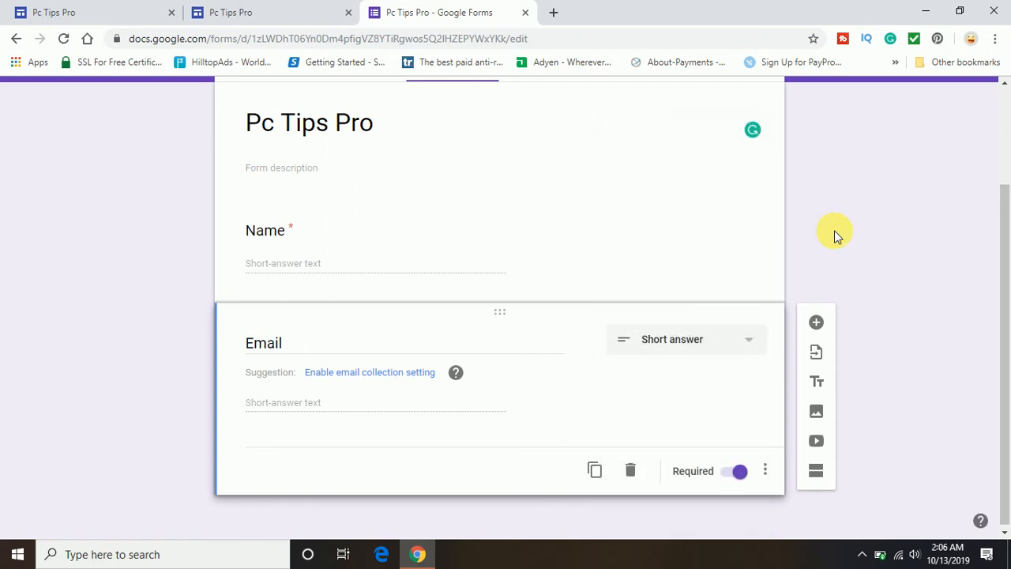
- Add a 'Phone' question as a required Short answer below Email
{"action": "left_click", "coordinate": [816, 325]}
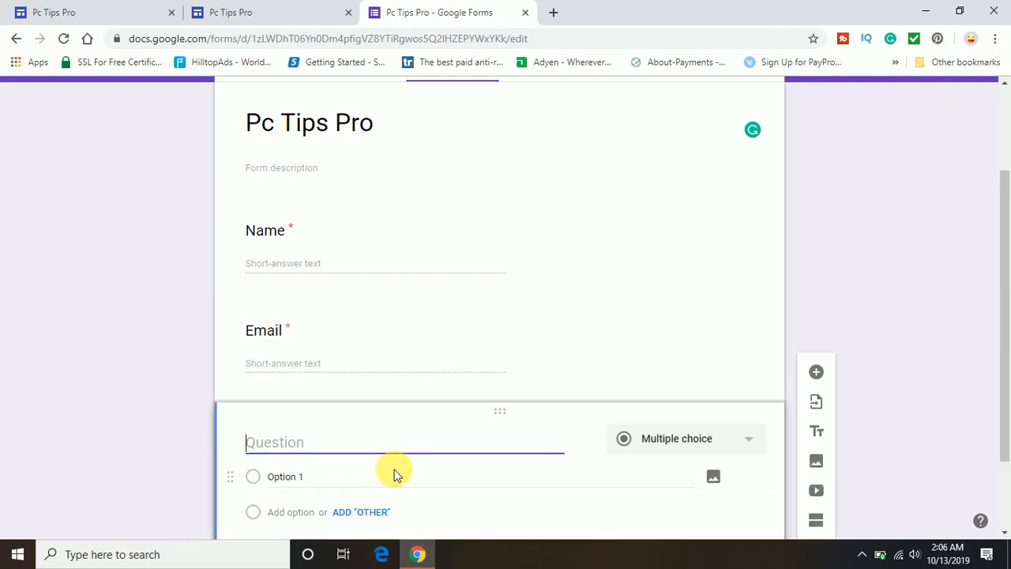
{"action": "type", "text": "Phone"}
{"action": "left_click", "coordinate": [674, 440]}
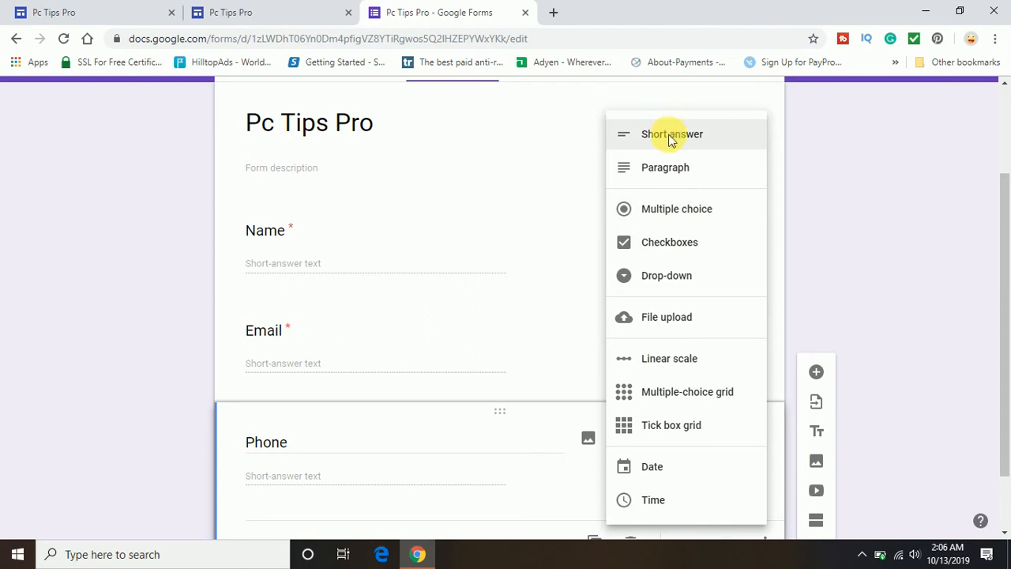
{"action": "left_click", "coordinate": [809, 316]}
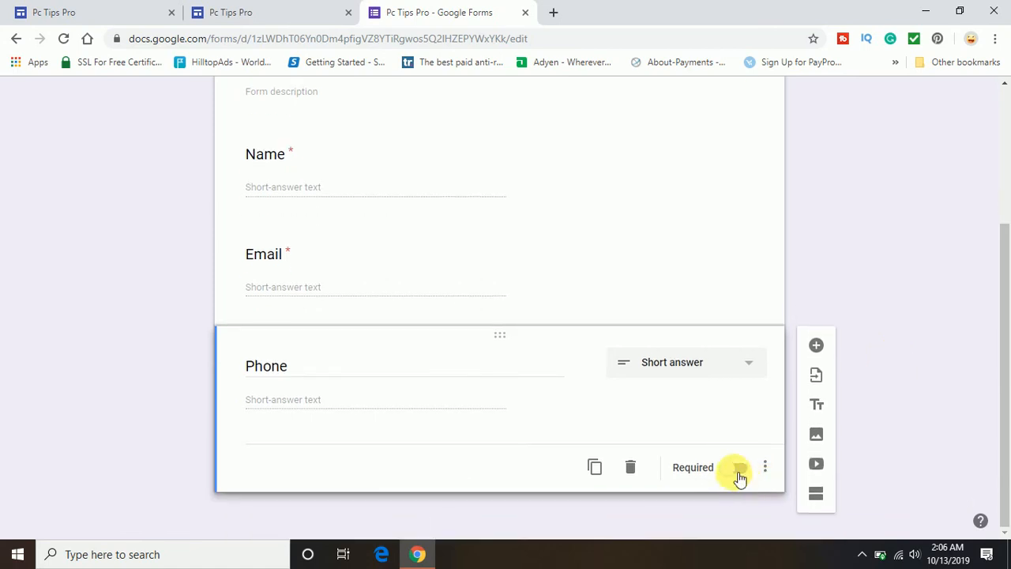
{"action": "left_click", "coordinate": [740, 477]}
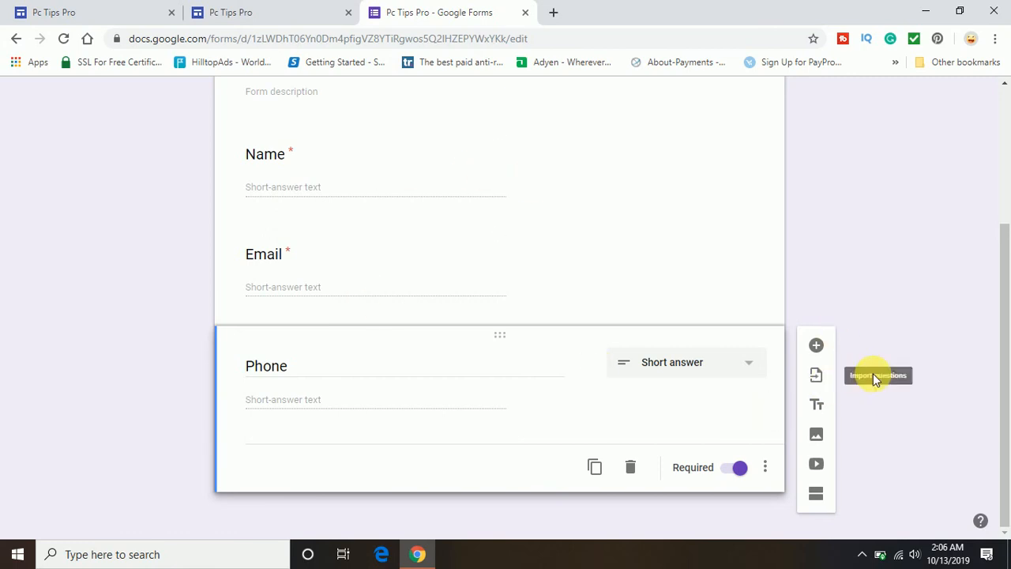
- Add an optional 'Comment' question with the Paragraph answer type below Phone
{"action": "left_click", "coordinate": [822, 349]}
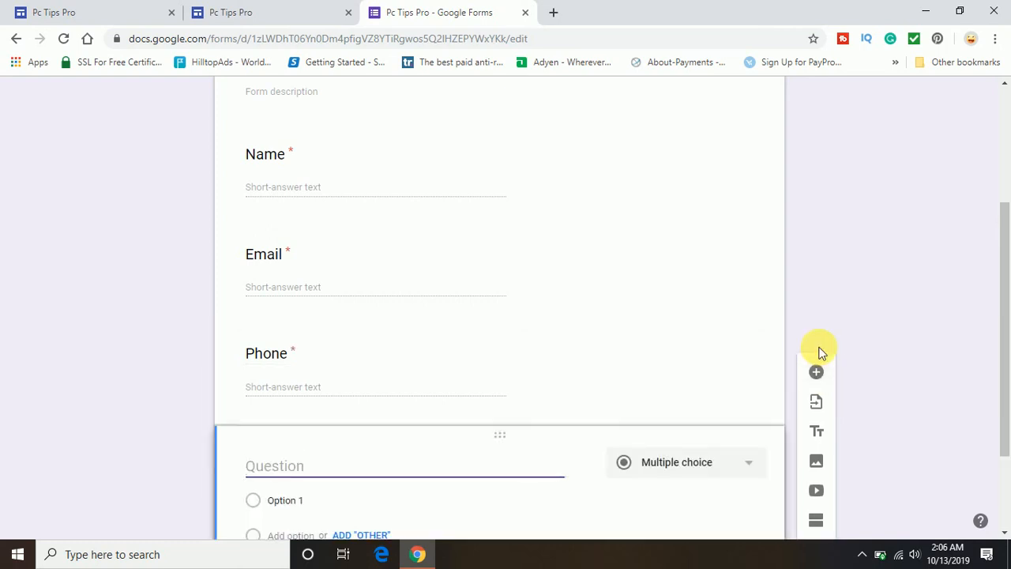
{"action": "type", "text": "Comment"}
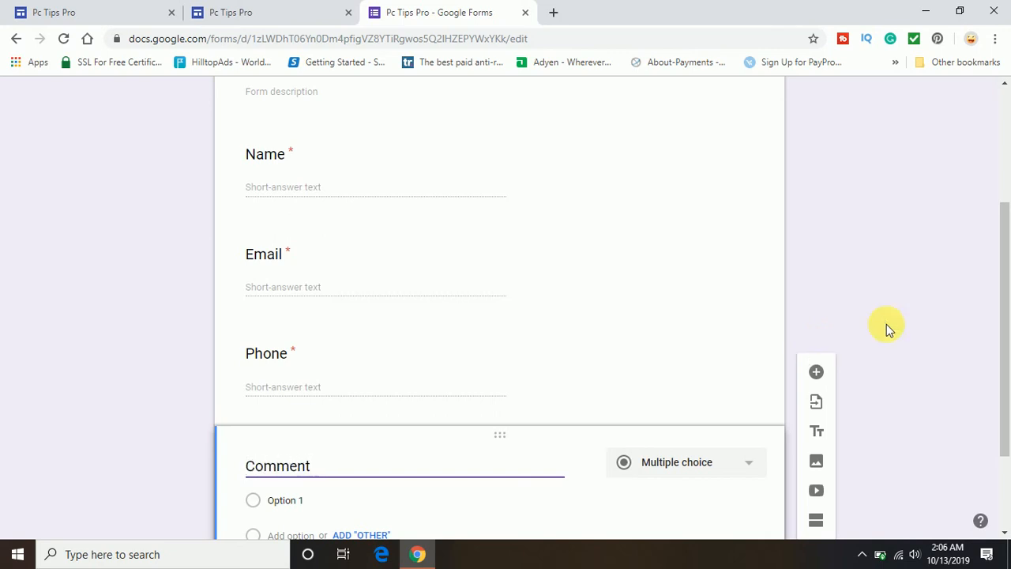
{"action": "left_click_drag", "start_coordinate": [1004, 313], "coordinate": [1004, 379]}
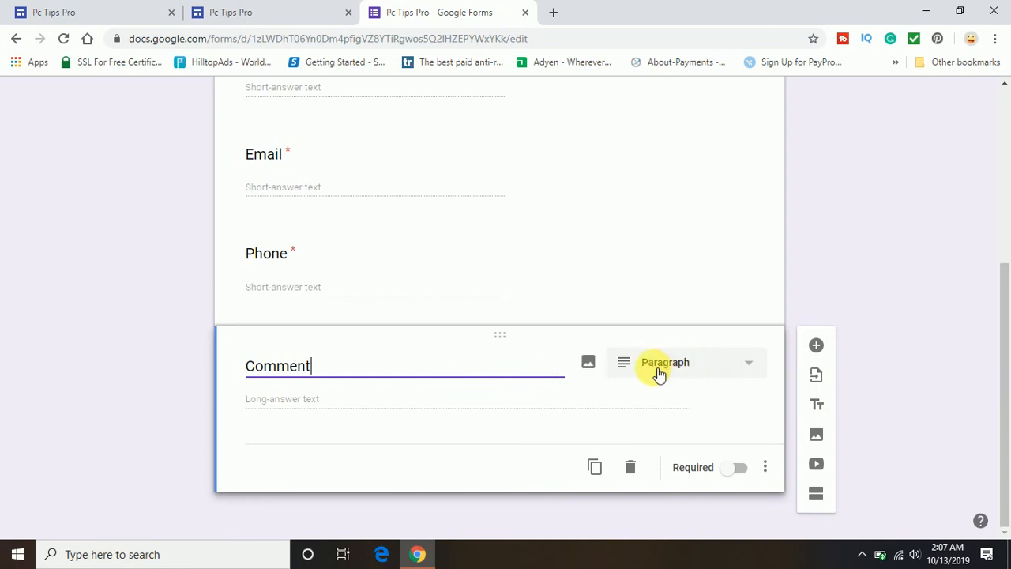
{"action": "left_click", "coordinate": [708, 379]}
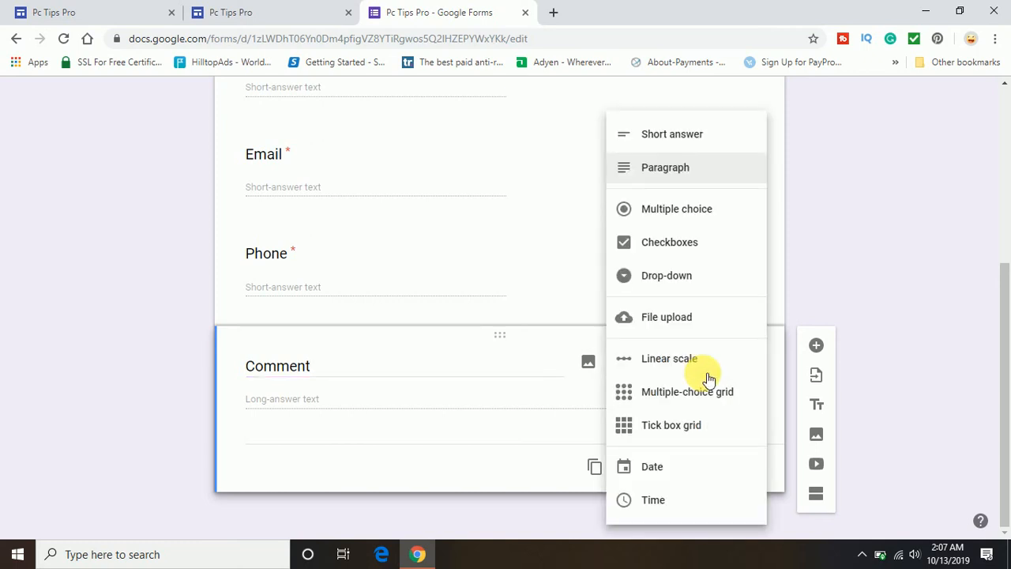
{"action": "left_click", "coordinate": [664, 169]}
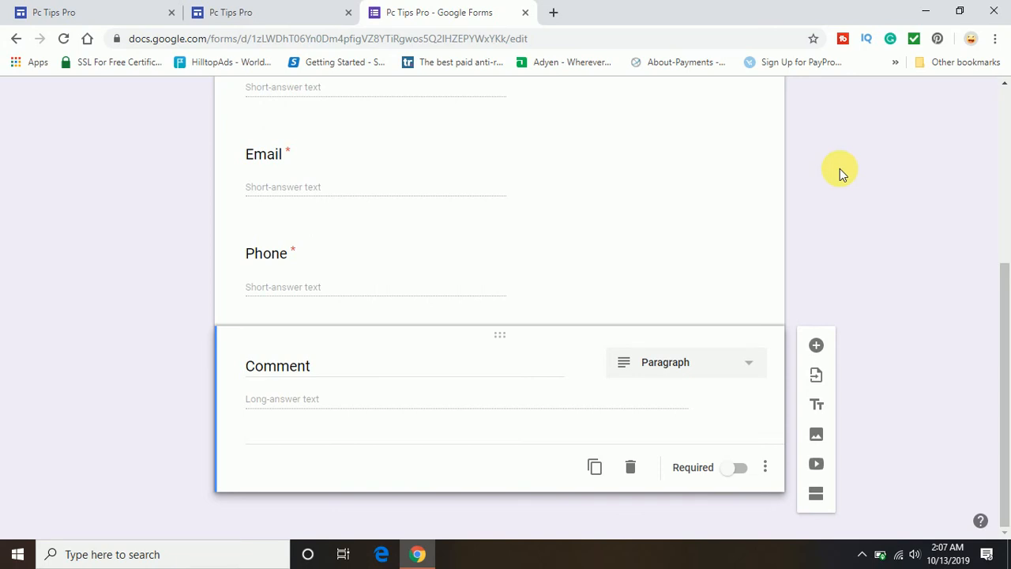
- Scroll back up to the top of the form
{"action": "scroll", "coordinate": [842, 172], "scroll_direction": "up", "scroll_amount": 3}
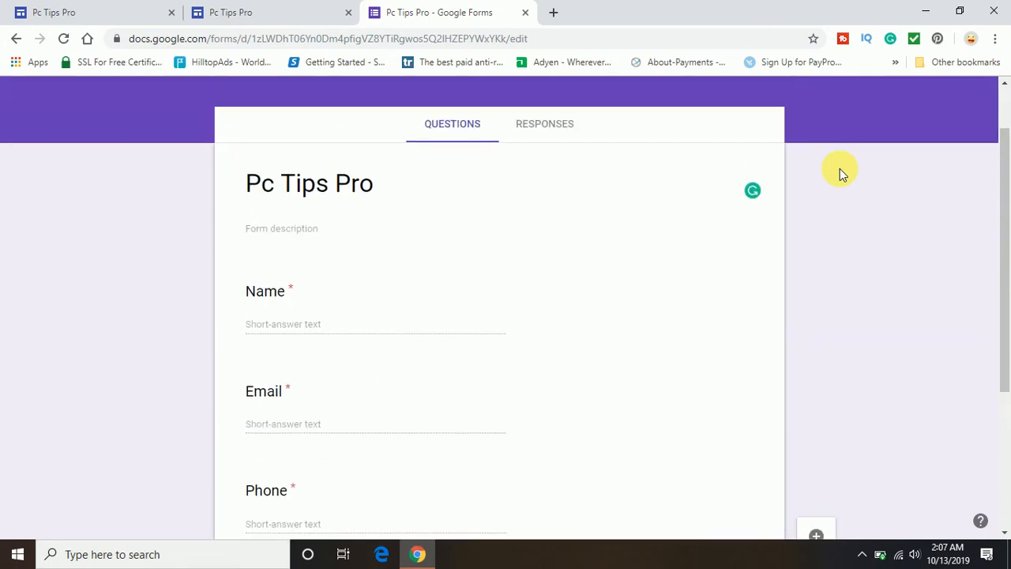
{"action": "scroll", "coordinate": [842, 172], "scroll_direction": "down", "scroll_amount": 1}
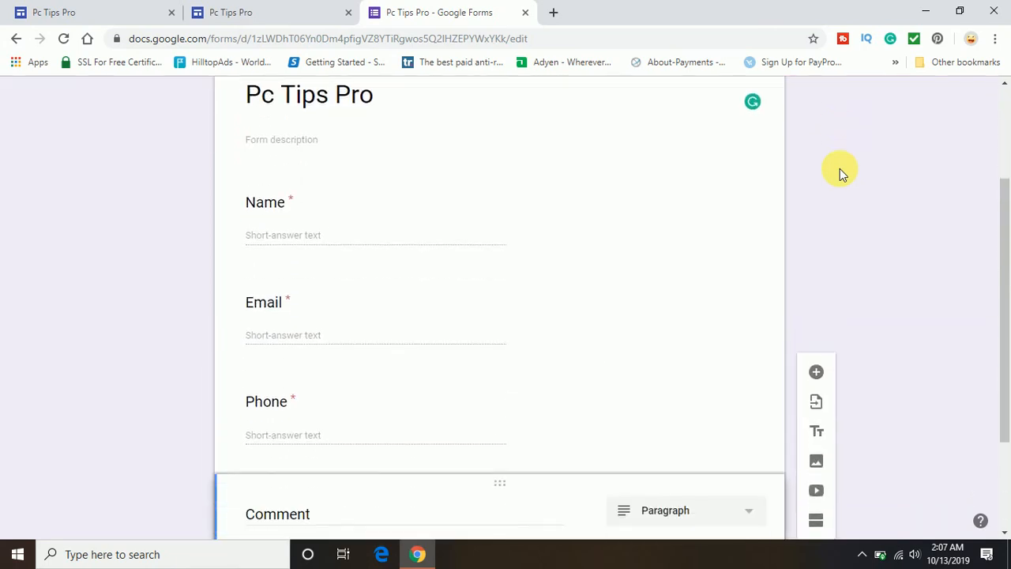
{"action": "scroll", "coordinate": [842, 173], "scroll_direction": "down", "scroll_amount": 2}
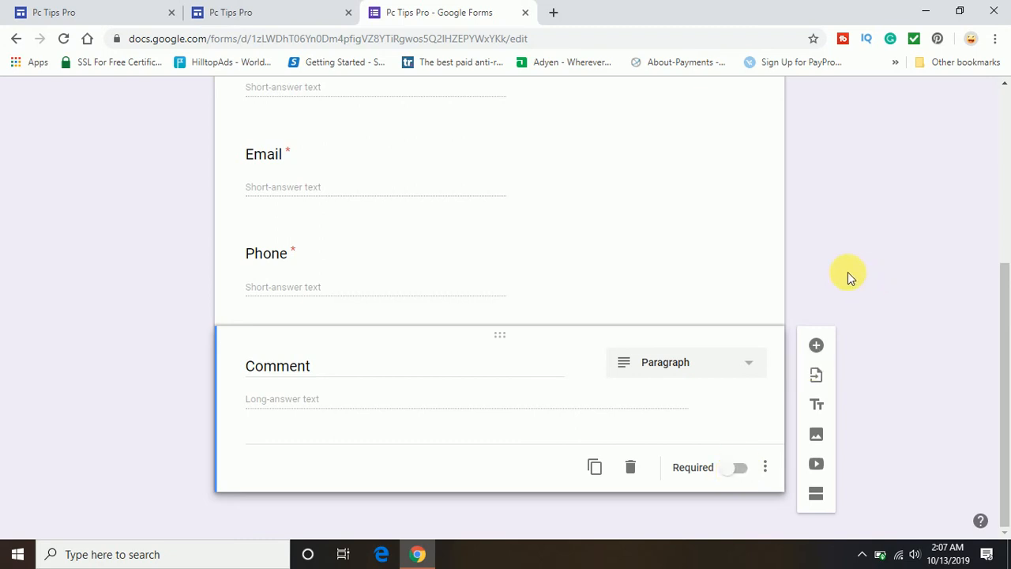
{"action": "scroll", "coordinate": [848, 271], "scroll_direction": "up", "scroll_amount": 5}
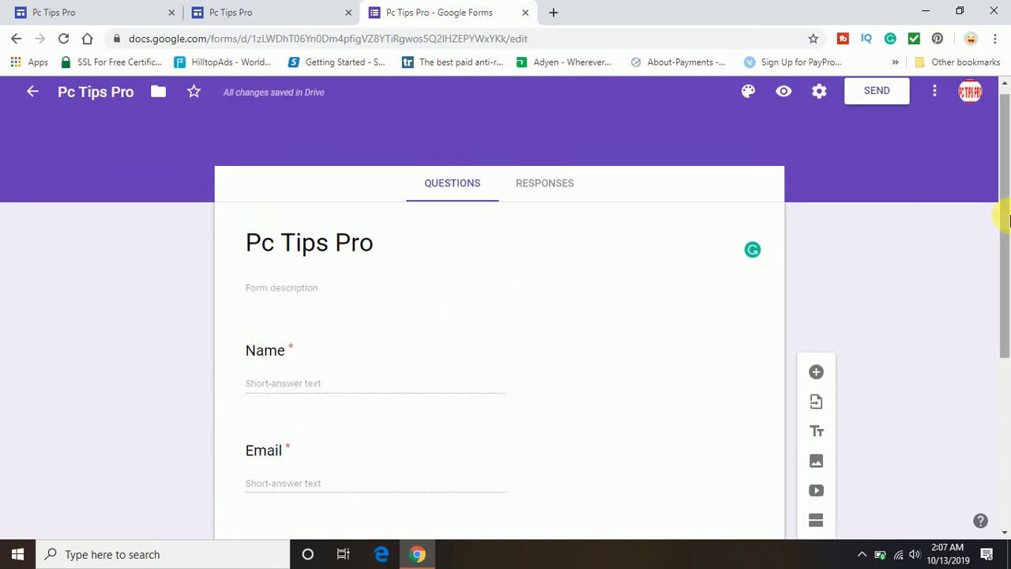
{"action": "left_click_drag", "start_coordinate": [1008, 221], "coordinate": [1009, 179]}
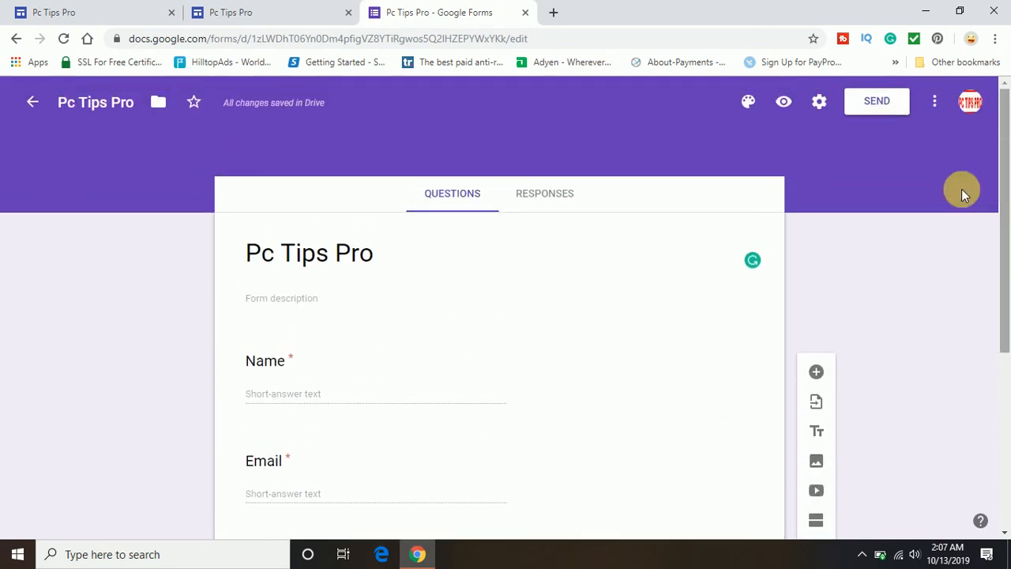
- Copy the Pc Tips Pro form URL from the Send form dialog's Link tab
{"action": "left_click", "coordinate": [884, 108]}
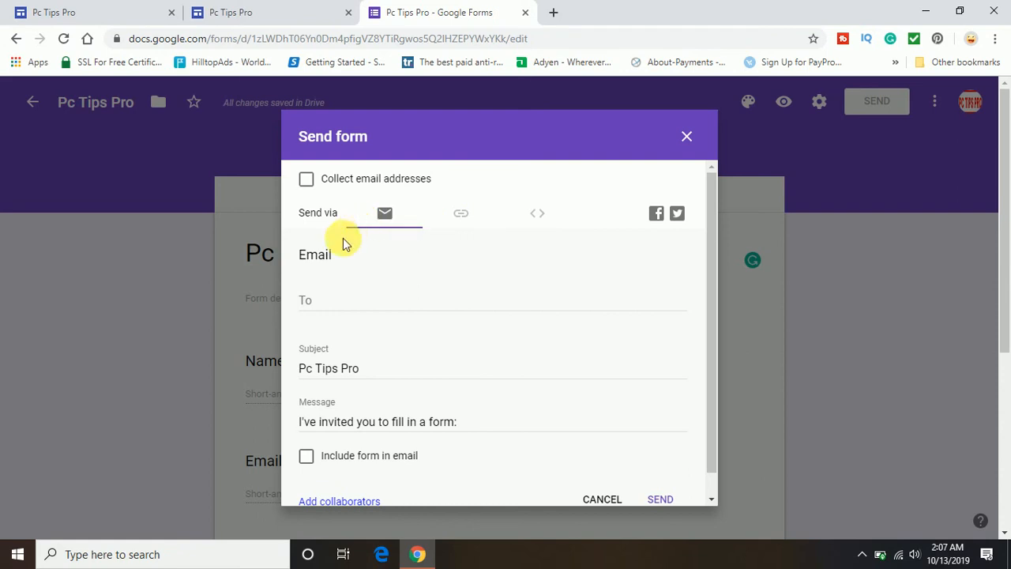
{"action": "left_click", "coordinate": [325, 312]}
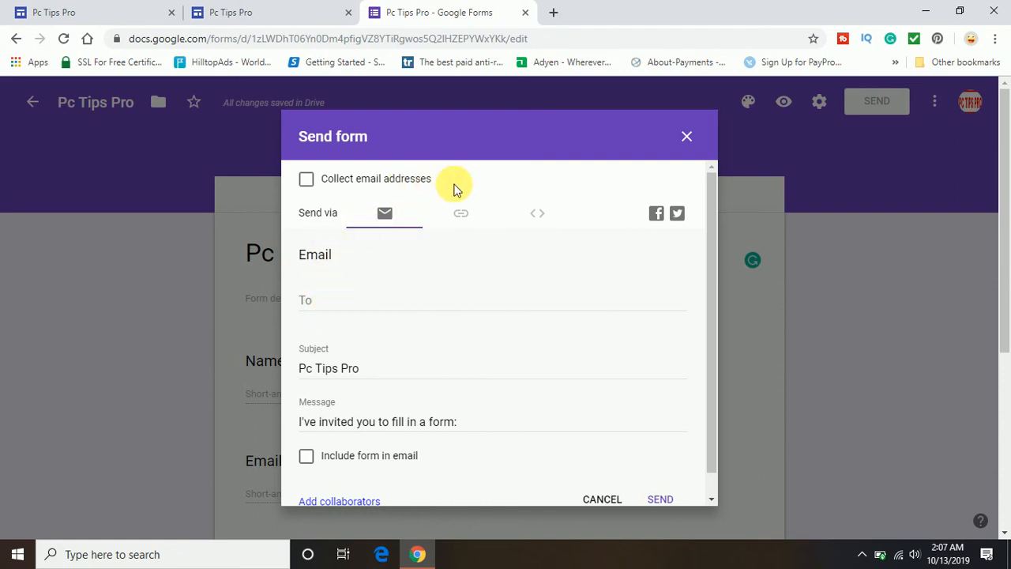
{"action": "left_click", "coordinate": [461, 215]}
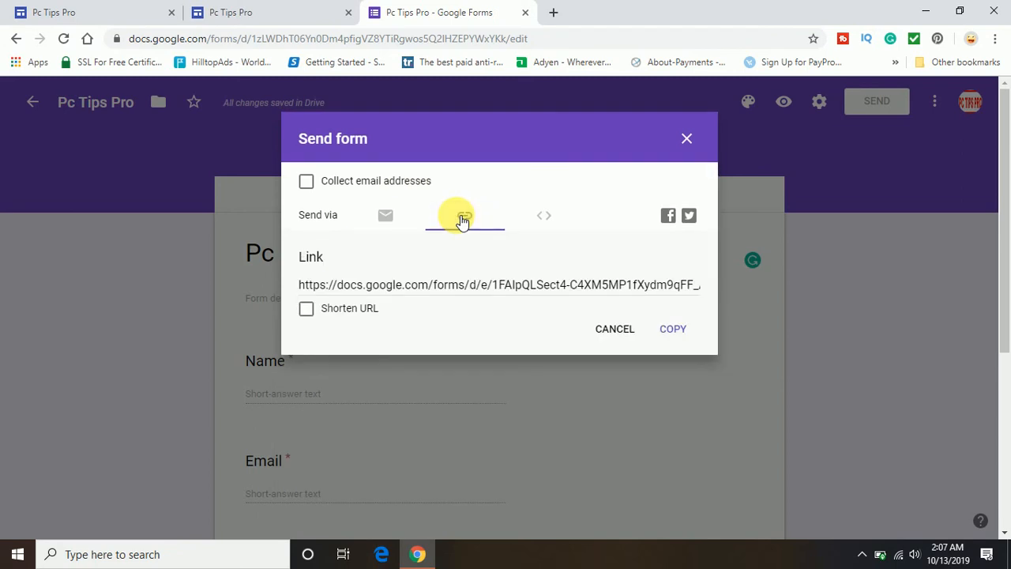
{"action": "left_click", "coordinate": [461, 286]}
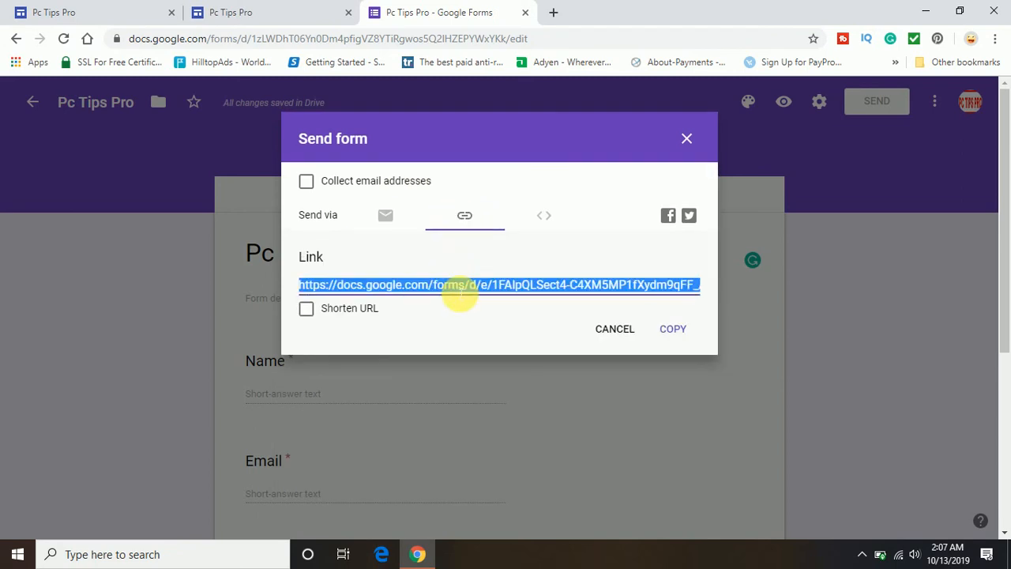
{"action": "left_click", "coordinate": [672, 332]}
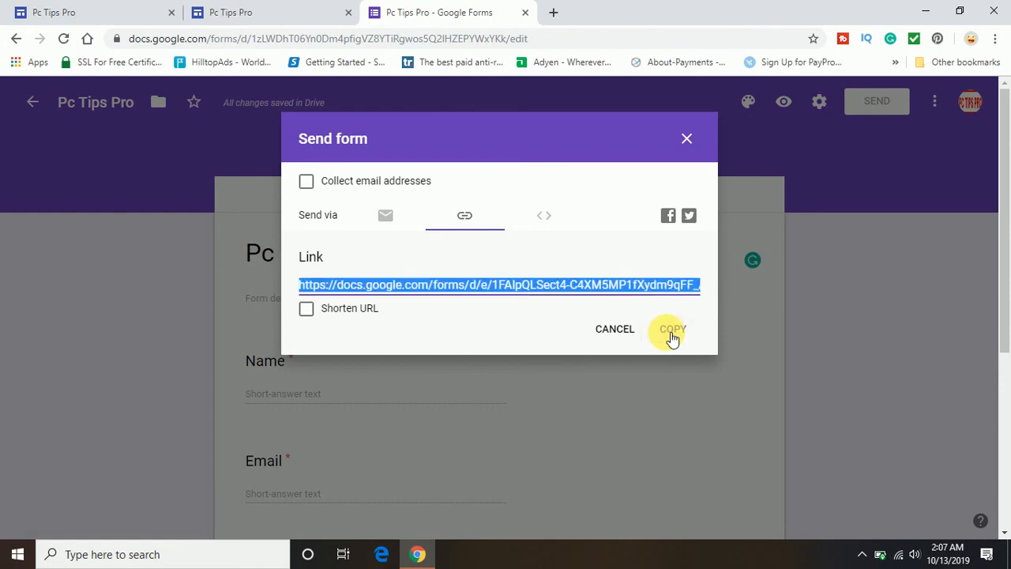
{"action": "left_click", "coordinate": [545, 217]}
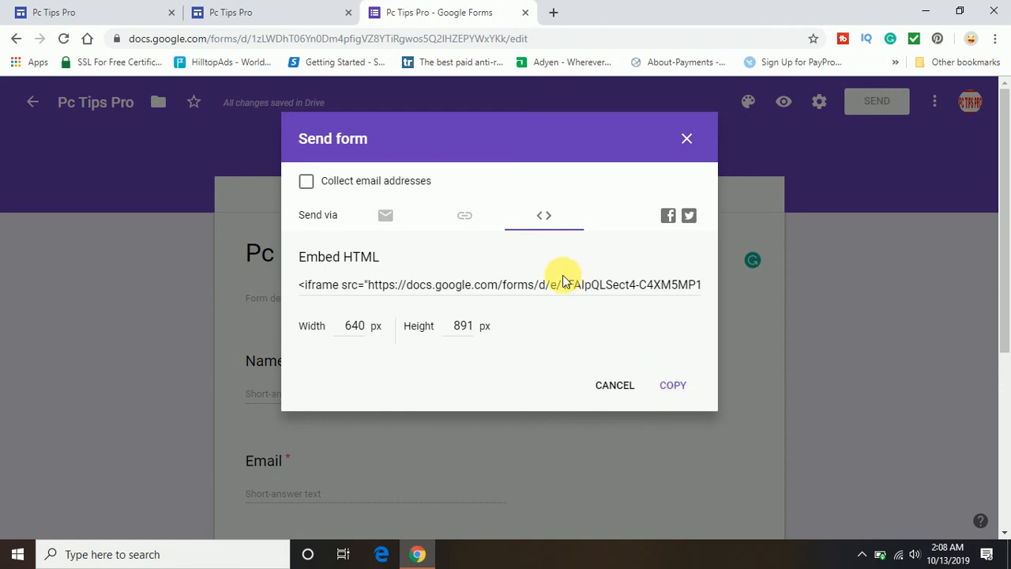
{"action": "left_click", "coordinate": [463, 216]}
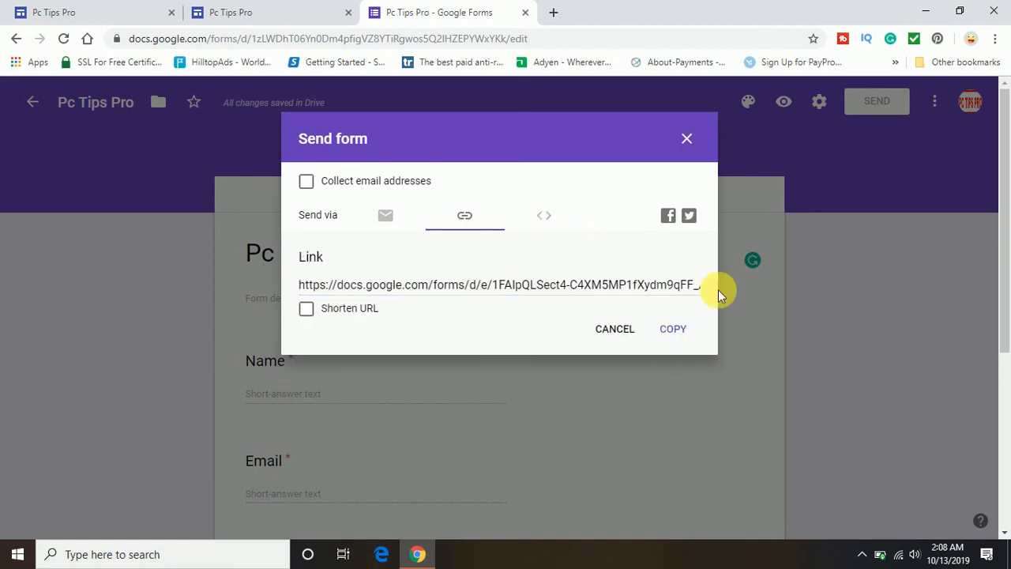
{"action": "left_click", "coordinate": [683, 330]}
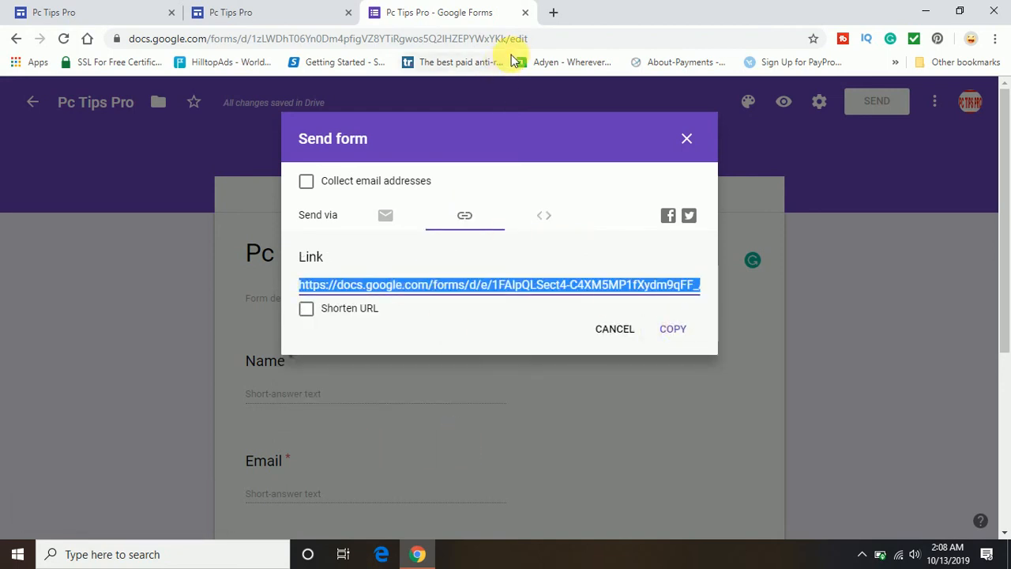
- Paste the copied form link into a new Chrome tab and load the live form
{"action": "left_click", "coordinate": [553, 12]}
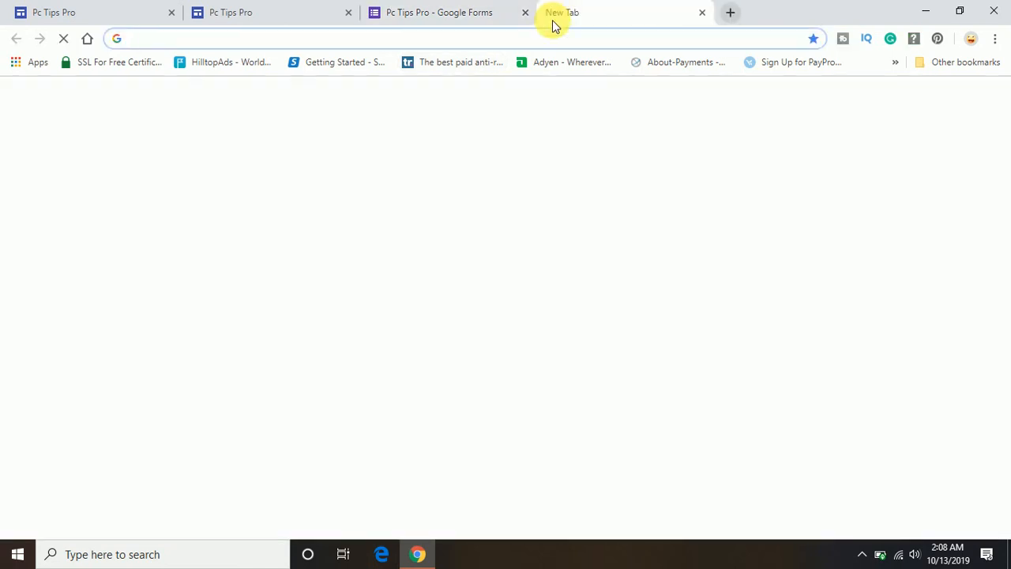
{"action": "key", "text": "ctrl+v"}
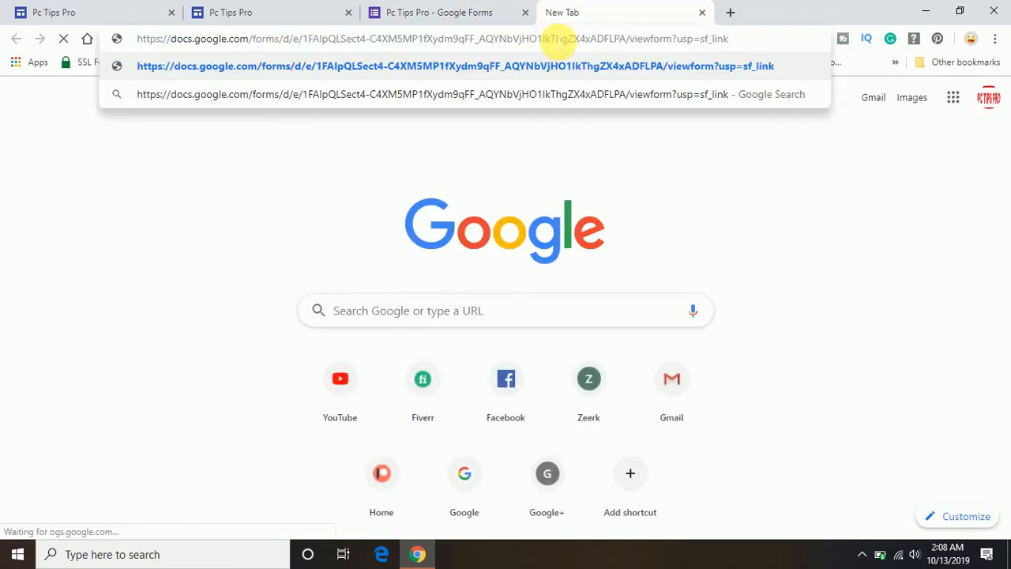
{"action": "key", "text": "Return"}
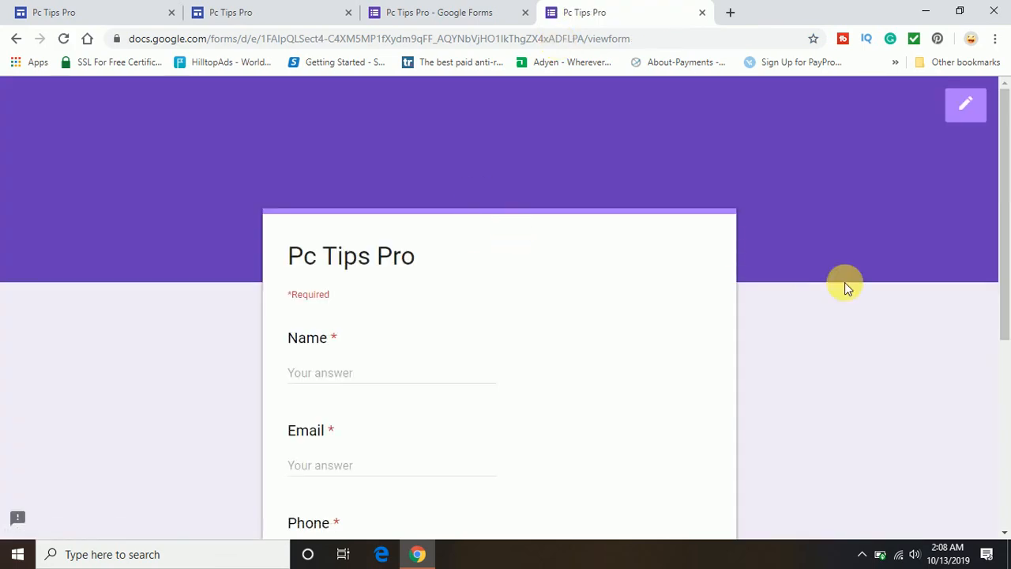
{"action": "scroll", "coordinate": [845, 282], "scroll_direction": "down", "scroll_amount": 2}
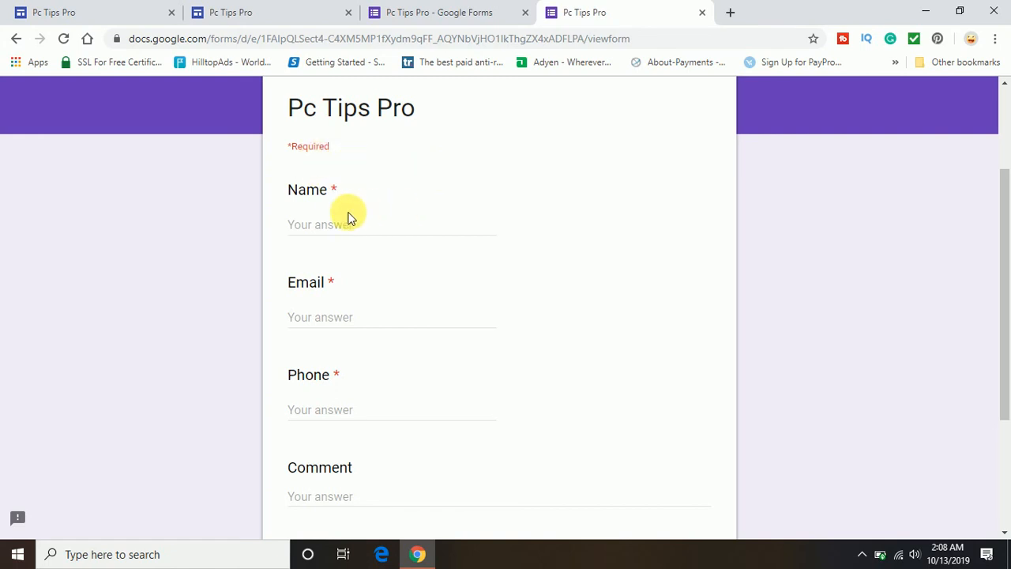
- Fill in a test name, e-mail, phone number and the comment 'hi', then submit
{"action": "left_click", "coordinate": [333, 229]}
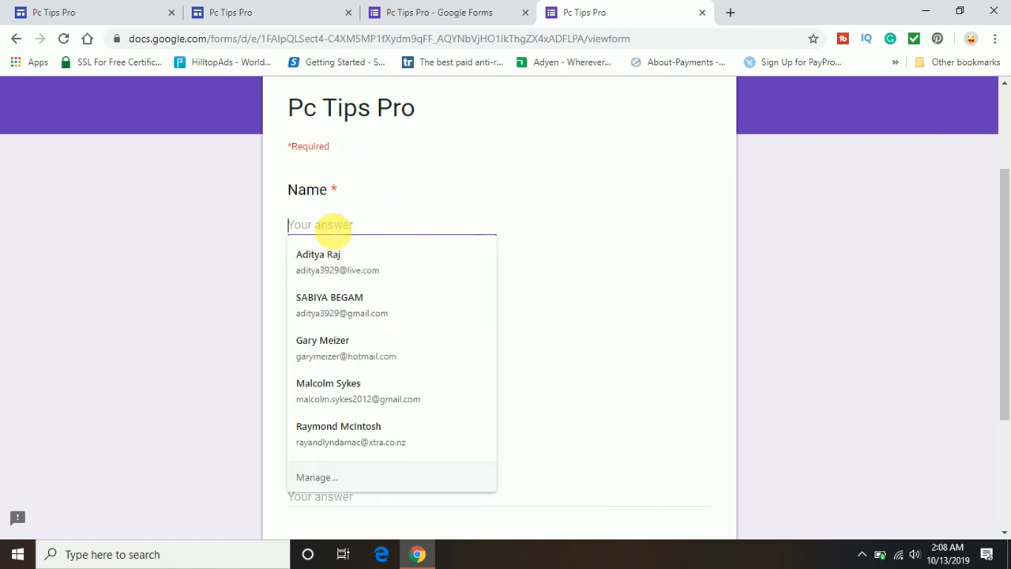
{"action": "type", "text": "Aditya"}
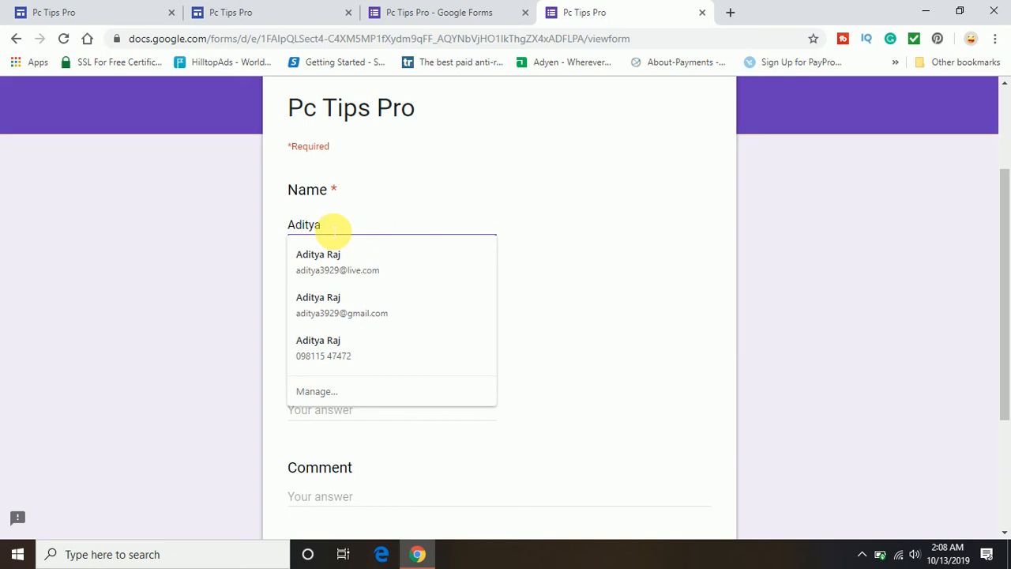
{"action": "key", "text": "Tab"}
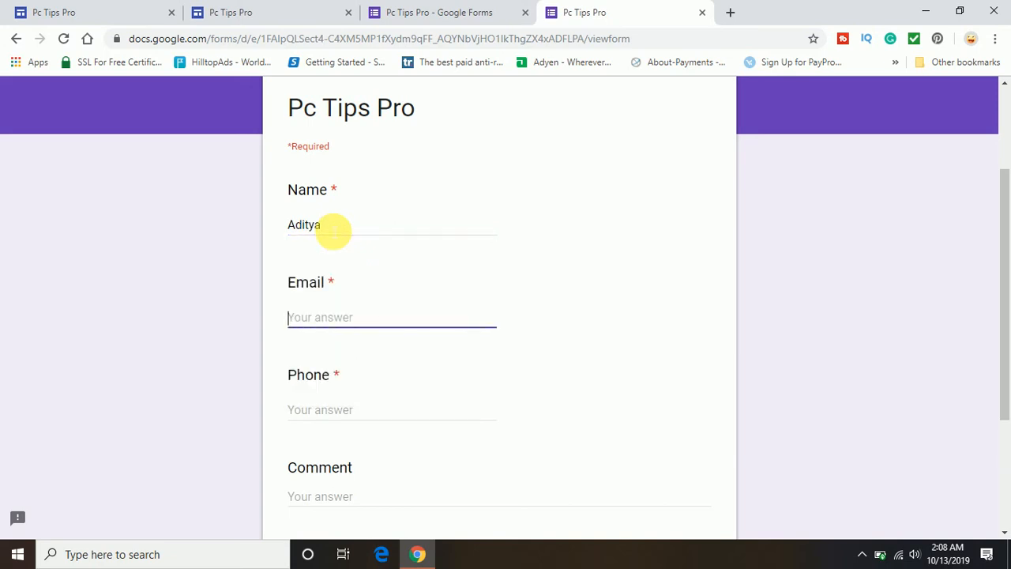
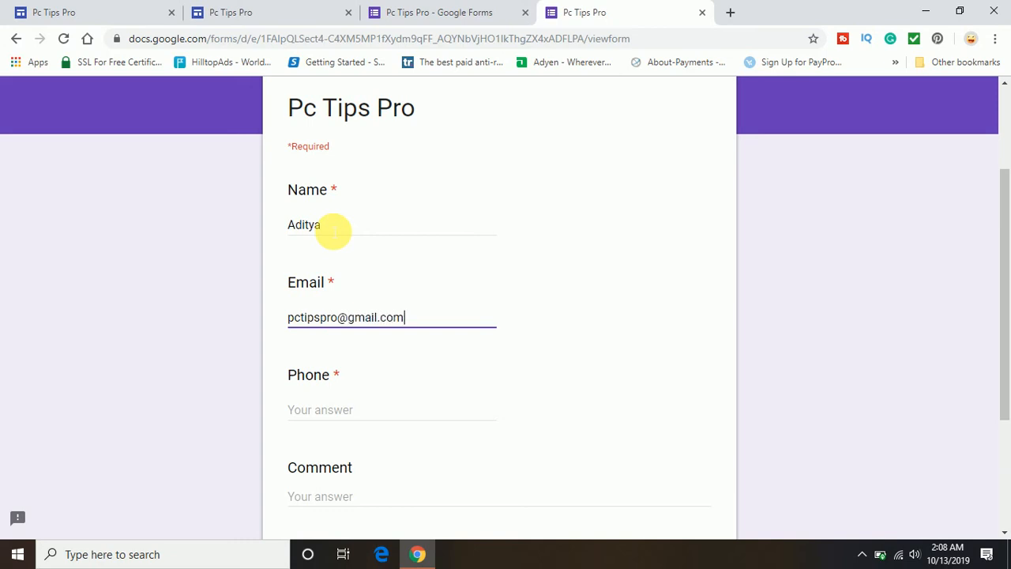
{"action": "key", "text": "Tab"}
{"action": "type", "text": "98745631"}
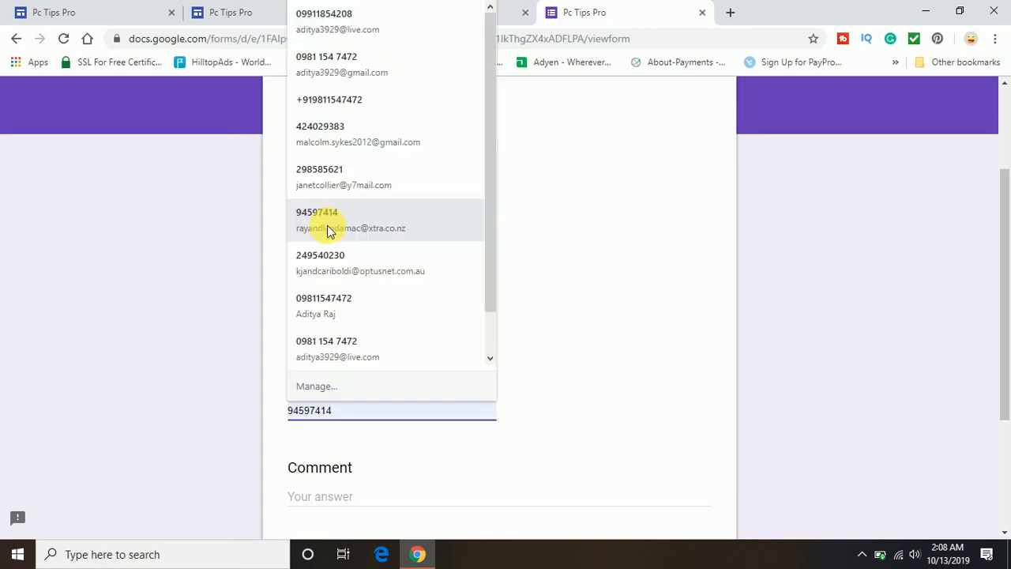
{"action": "type", "text": "0"}
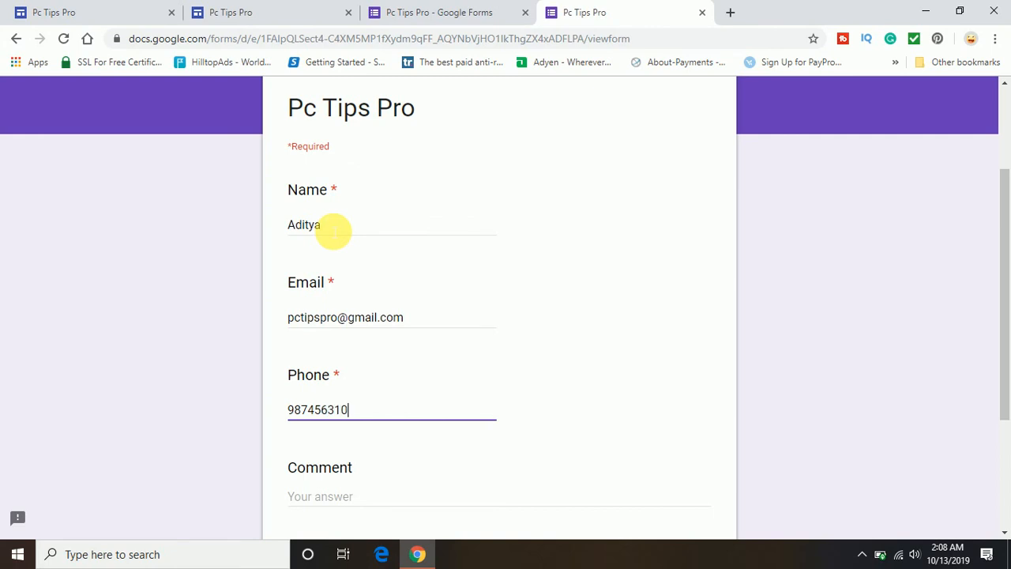
{"action": "key", "text": "Tab"}
{"action": "type", "text": "hi"}
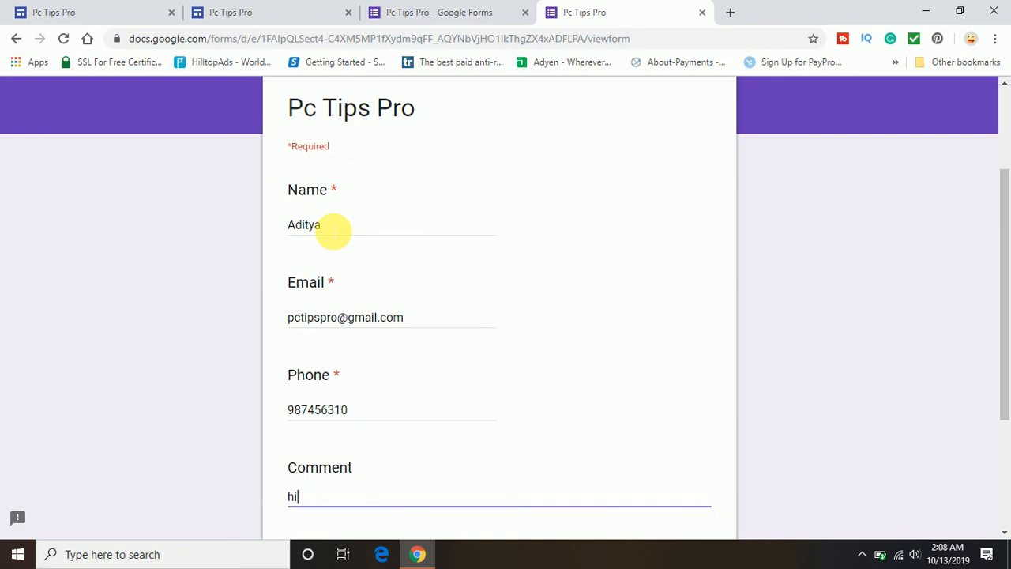
{"action": "left_click_drag", "start_coordinate": [1003, 262], "coordinate": [1003, 402]}
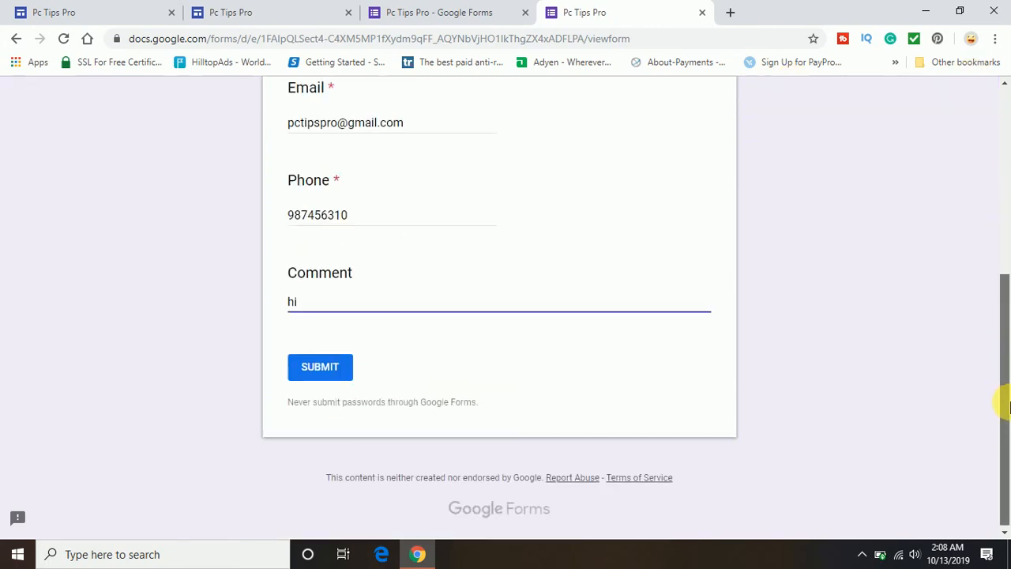
{"action": "left_click", "coordinate": [307, 377]}
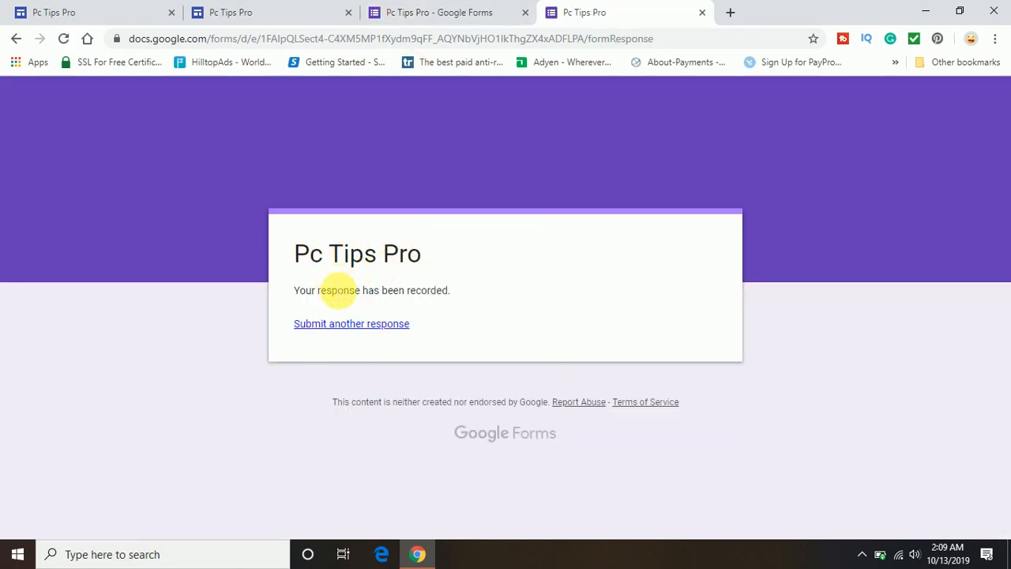
- Dismiss the Send form dialog and check the Responses summary showing 1 response with comment 'hi'
{"action": "left_click", "coordinate": [417, 12]}
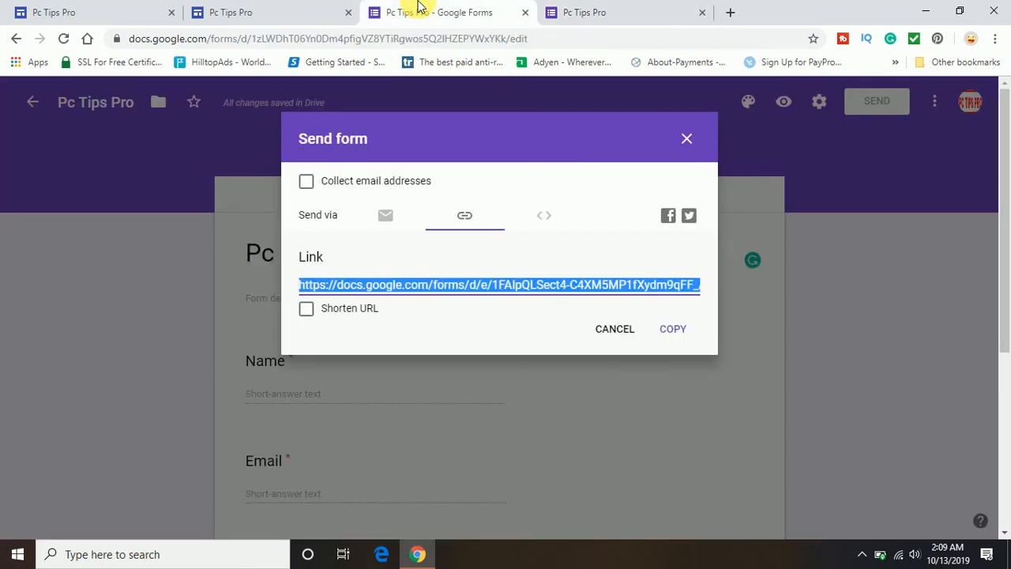
{"action": "left_click", "coordinate": [687, 140]}
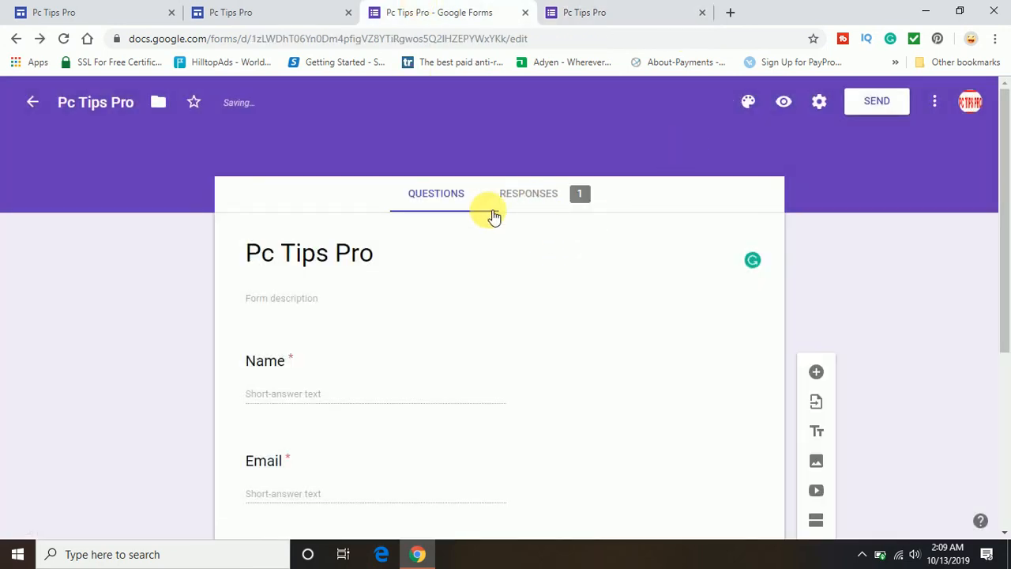
{"action": "left_click", "coordinate": [543, 207]}
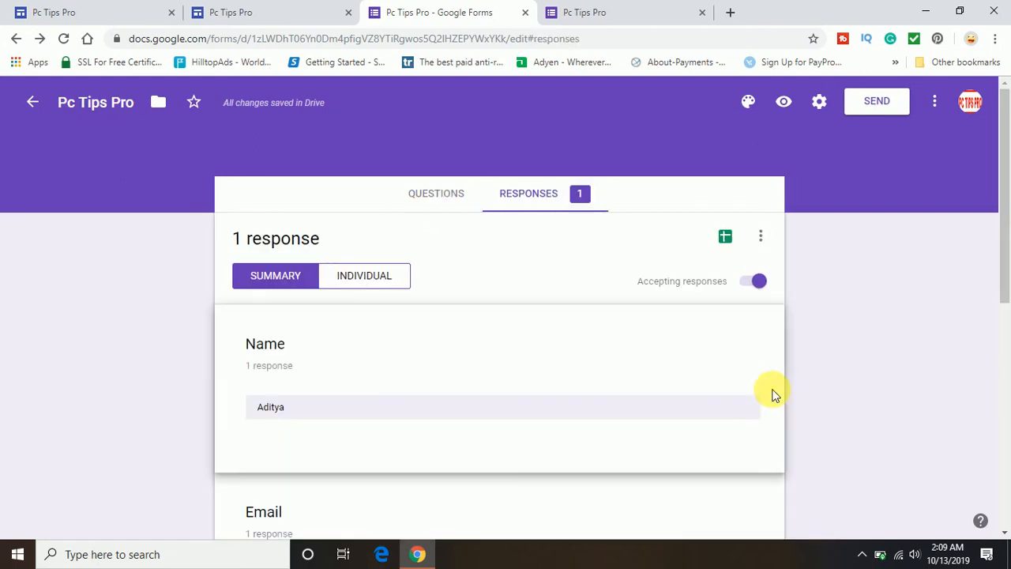
{"action": "scroll", "coordinate": [837, 352], "scroll_direction": "down", "scroll_amount": 2}
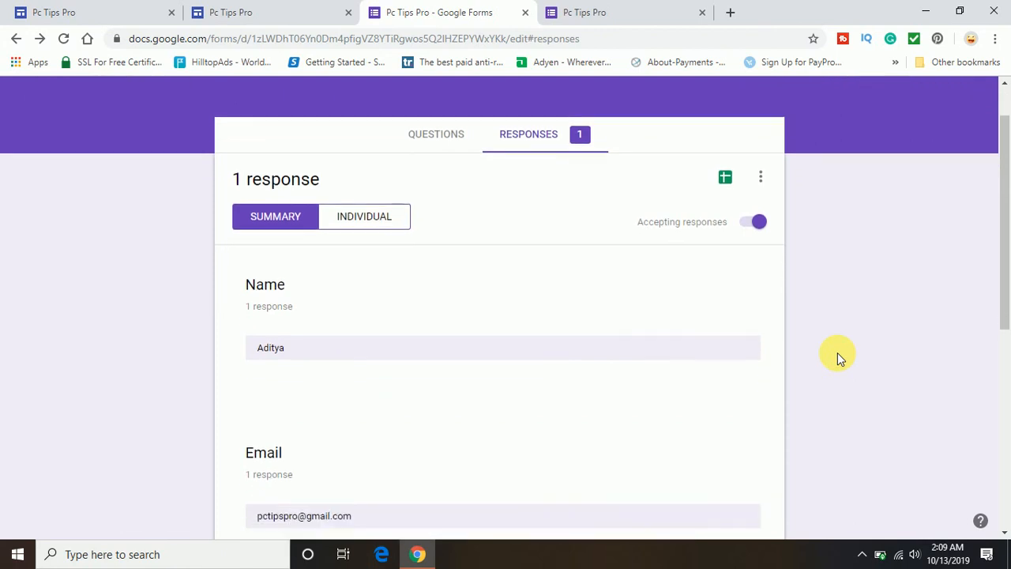
{"action": "scroll", "coordinate": [838, 353], "scroll_direction": "down", "scroll_amount": 3}
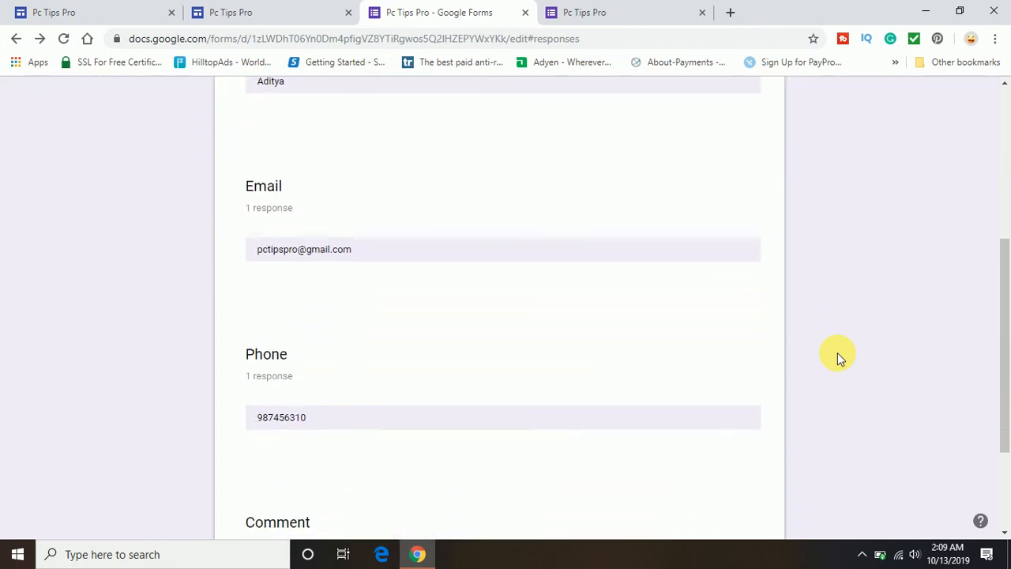
{"action": "scroll", "coordinate": [838, 353], "scroll_direction": "up", "scroll_amount": 5}
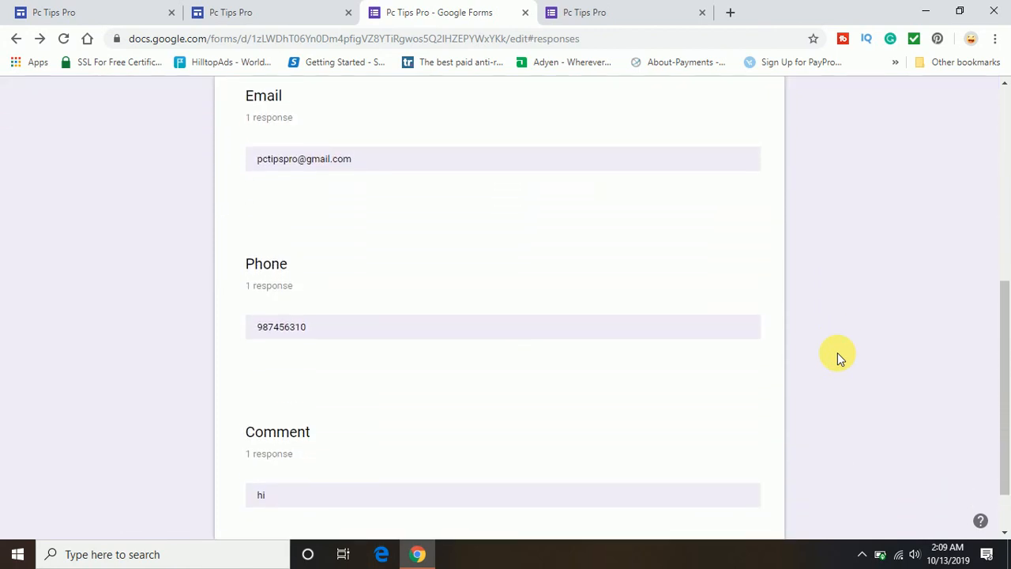